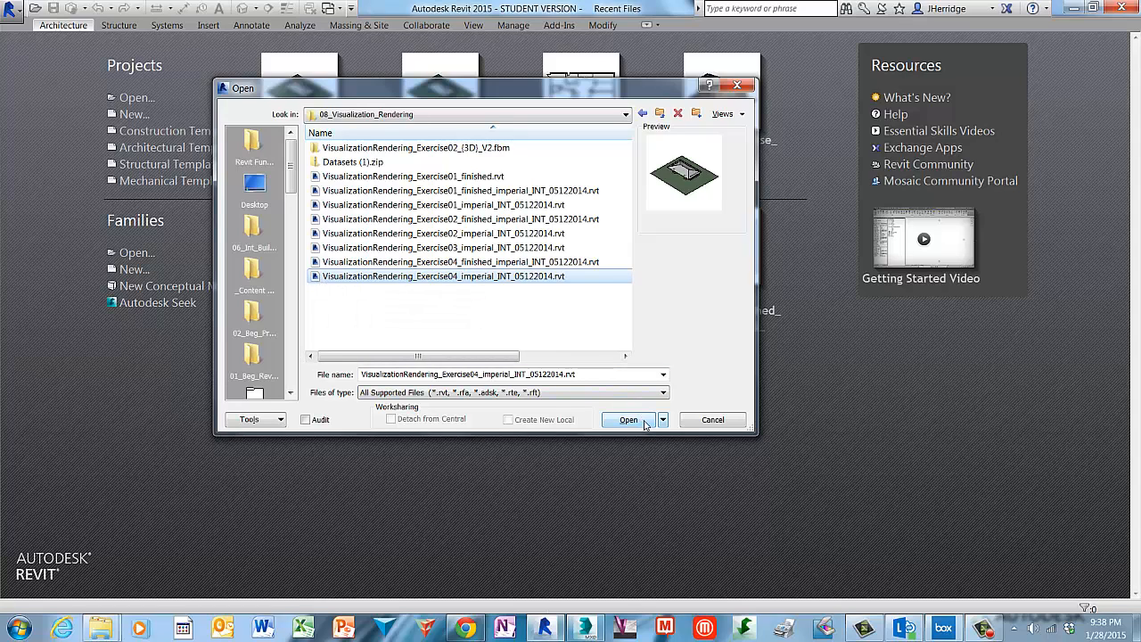
# - Open the project VisualizationRendering_Exercise04_imperial_INT_05122014.rvt and bring up its Site floor plan
pyautogui.click(628, 419)
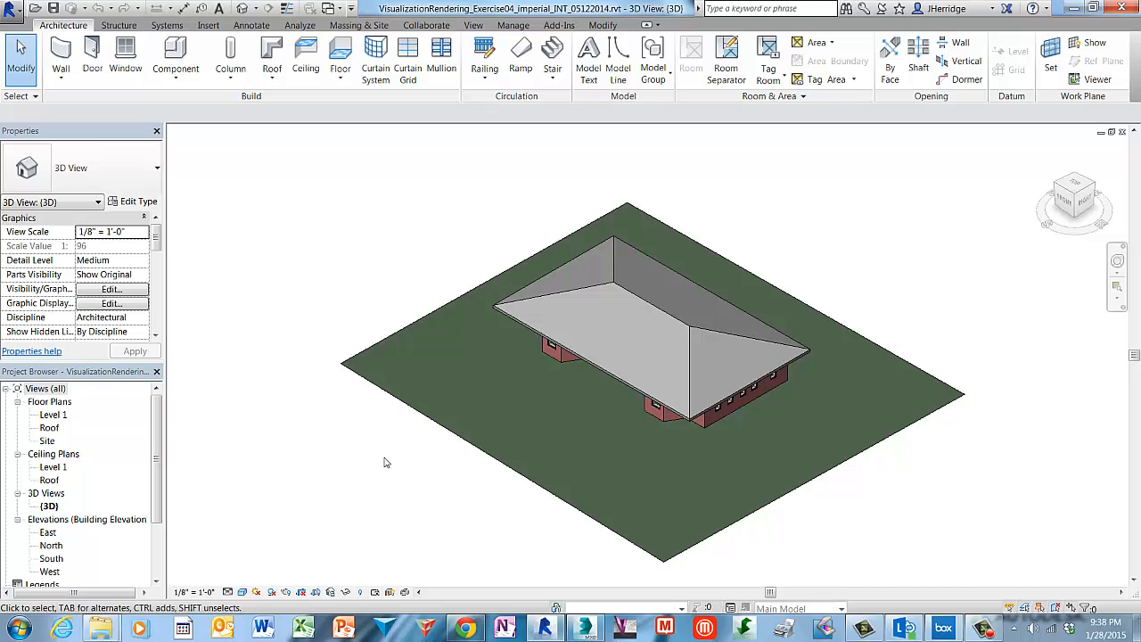
pyautogui.click(49, 440)
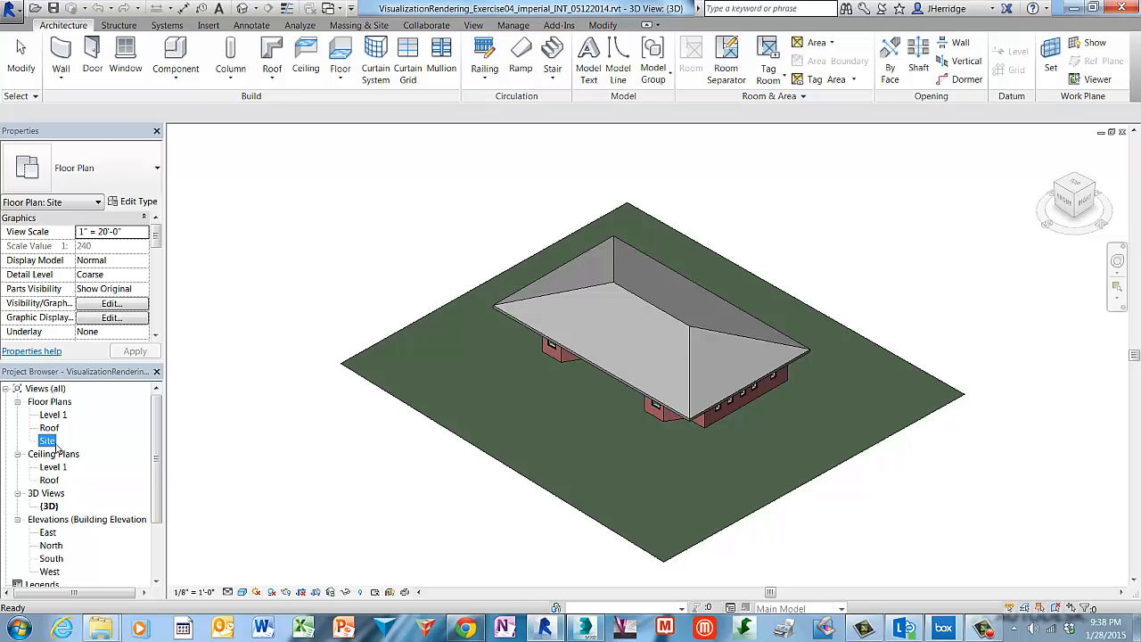
pyautogui.doubleClick(55, 444)
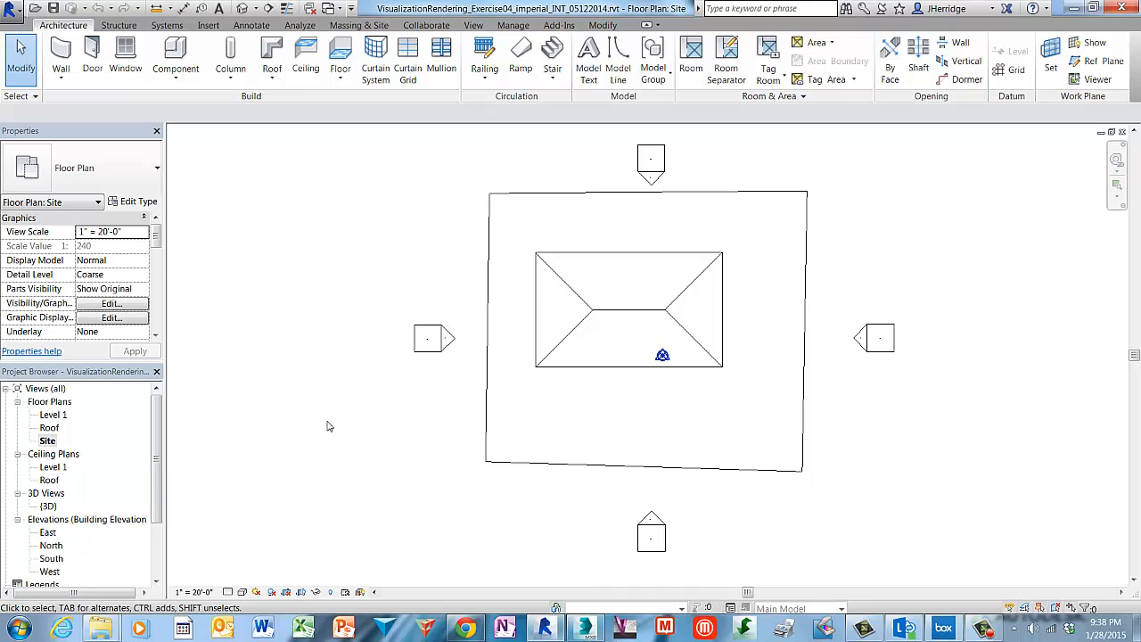
# - Create a perspective camera view with the eye outside the site's southwest corner and the target beyond the building's northeast corner
pyautogui.click(474, 24)
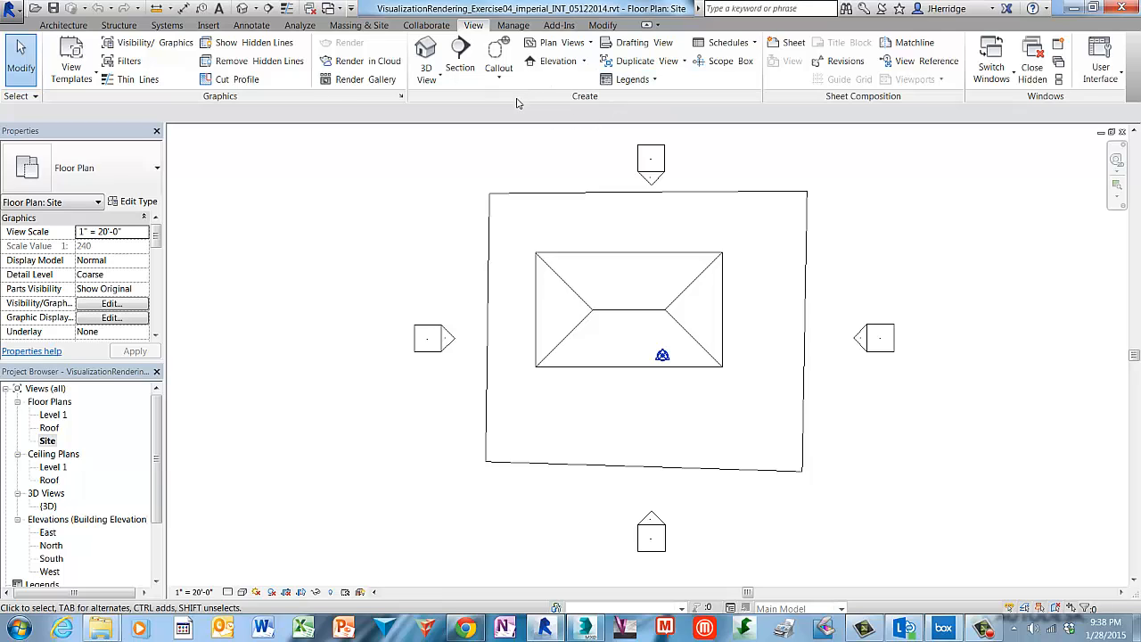
pyautogui.click(439, 78)
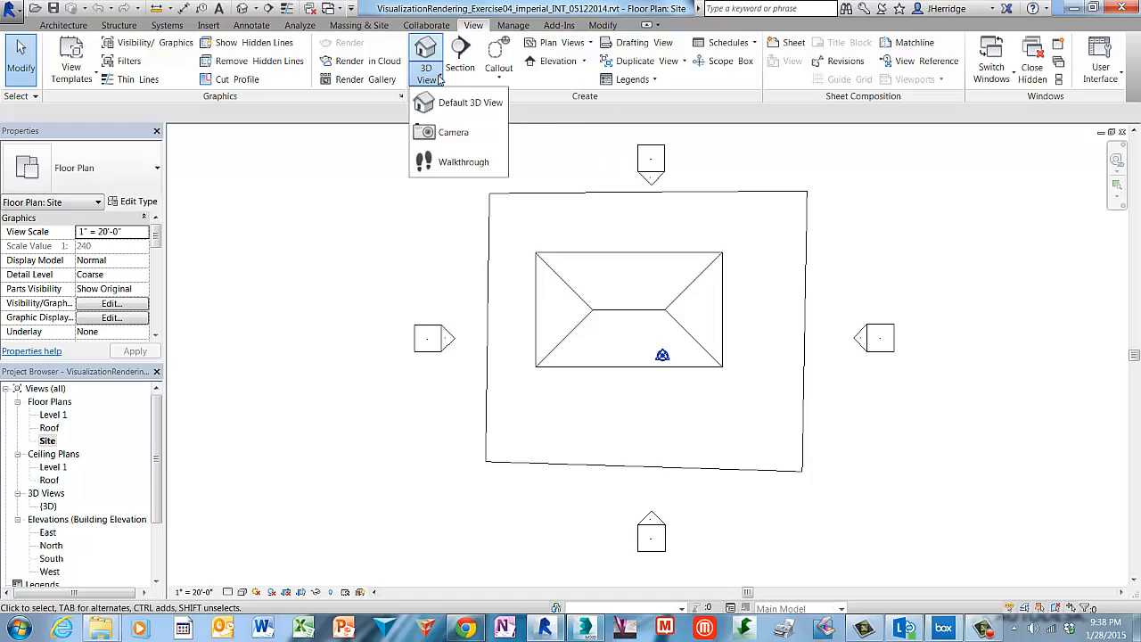
pyautogui.click(486, 138)
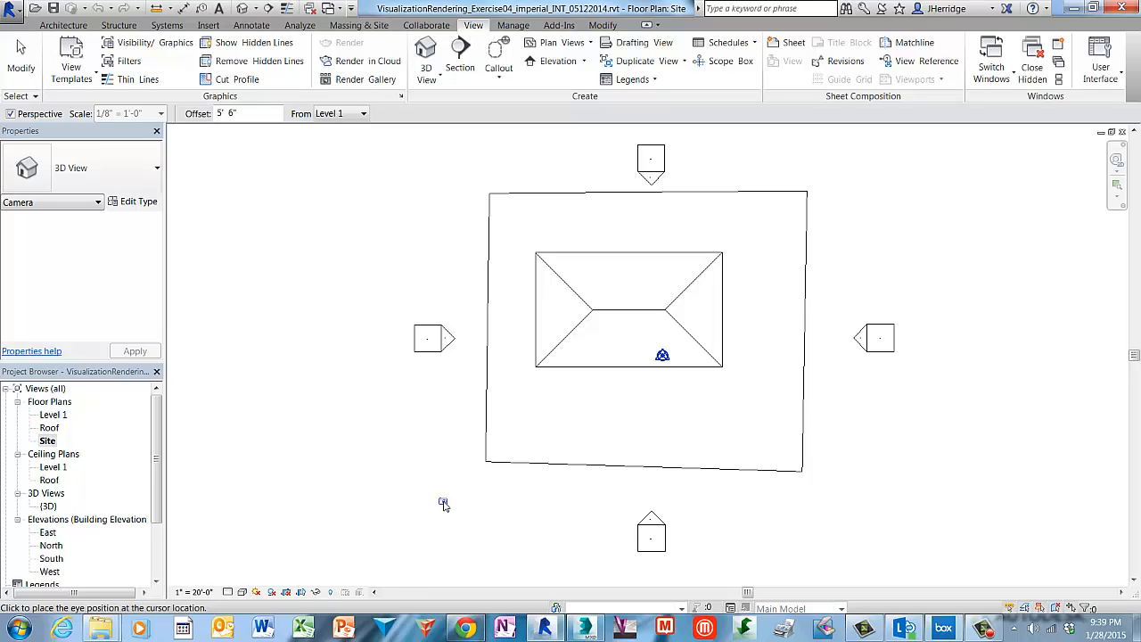
pyautogui.click(443, 501)
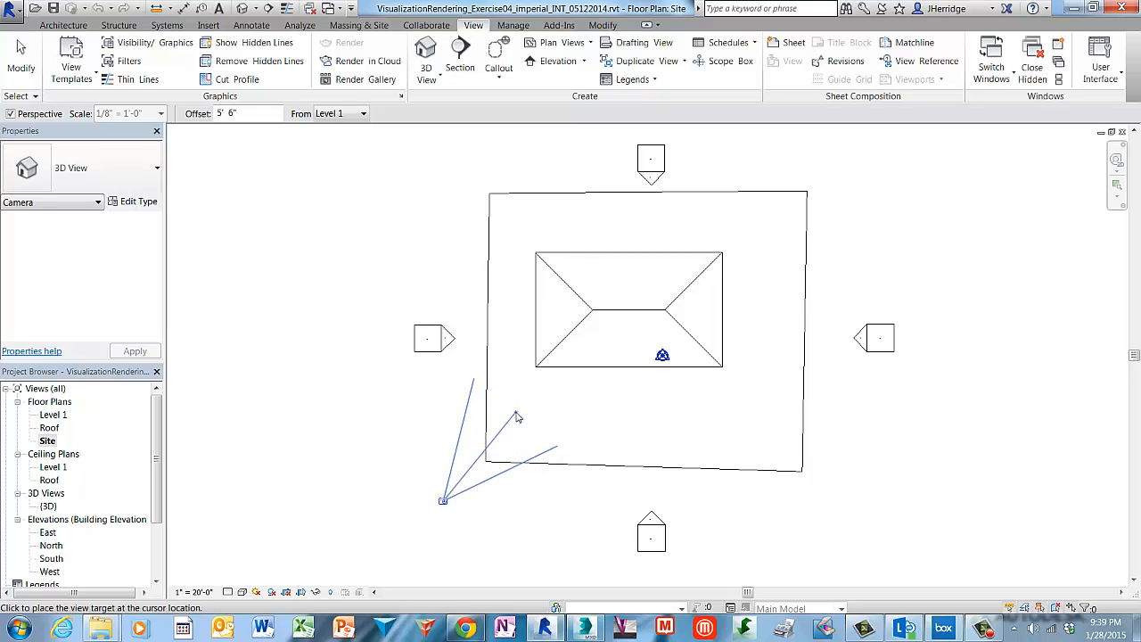
pyautogui.click(714, 216)
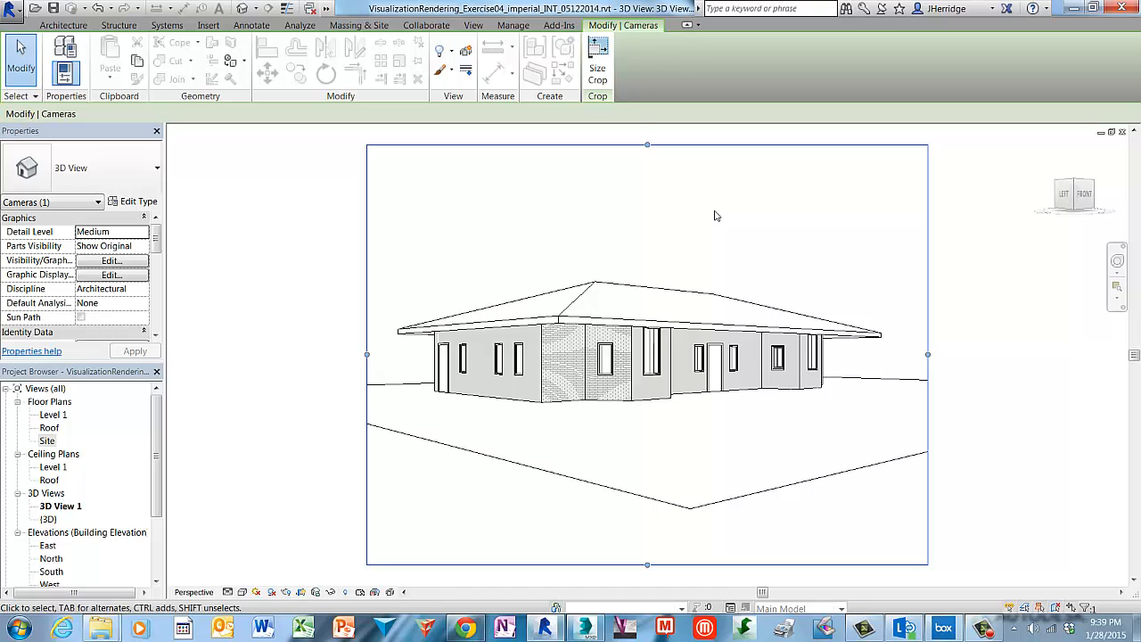
# - Return to the Site floor plan and show the camera of 3D View 1 in it
pyautogui.doubleClick(47, 441)
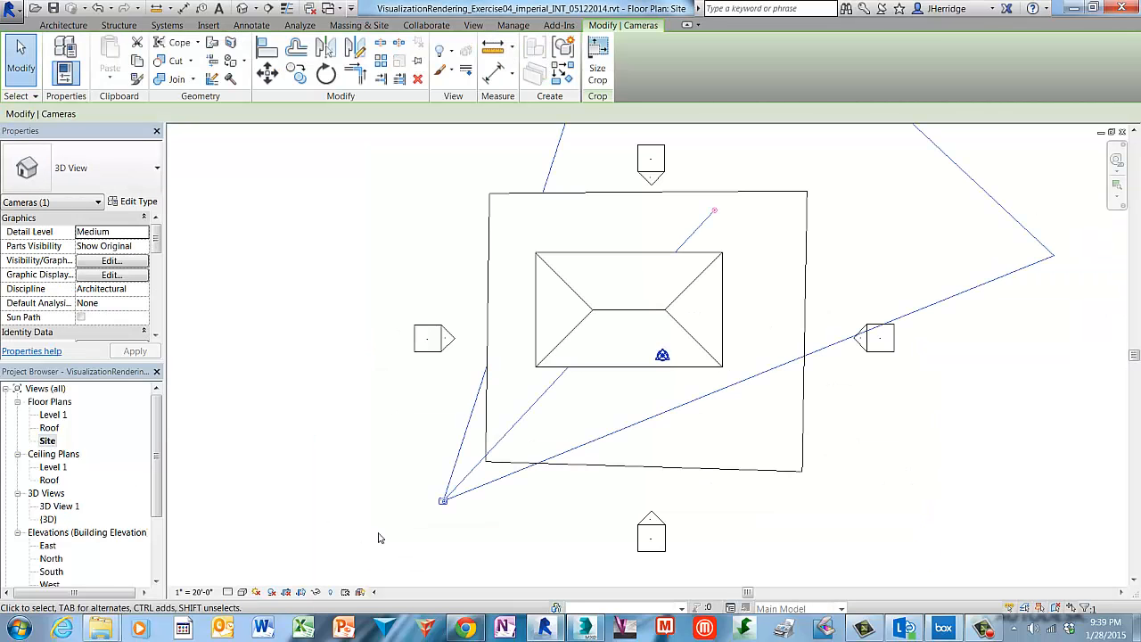
pyautogui.click(485, 510)
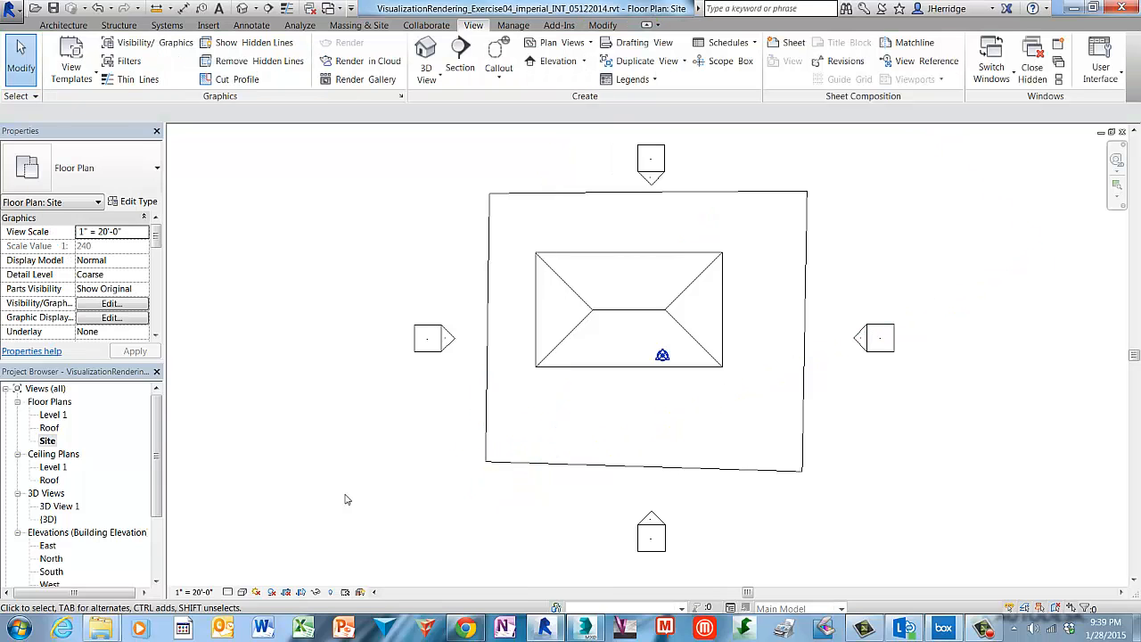
pyautogui.rightClick(54, 441)
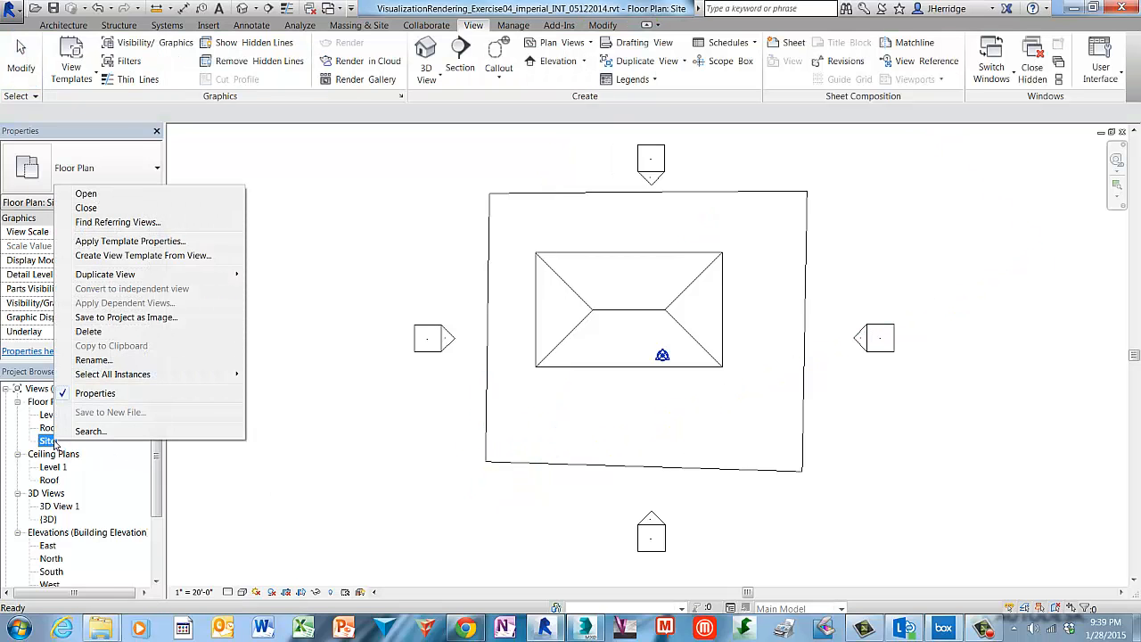
pyautogui.click(246, 477)
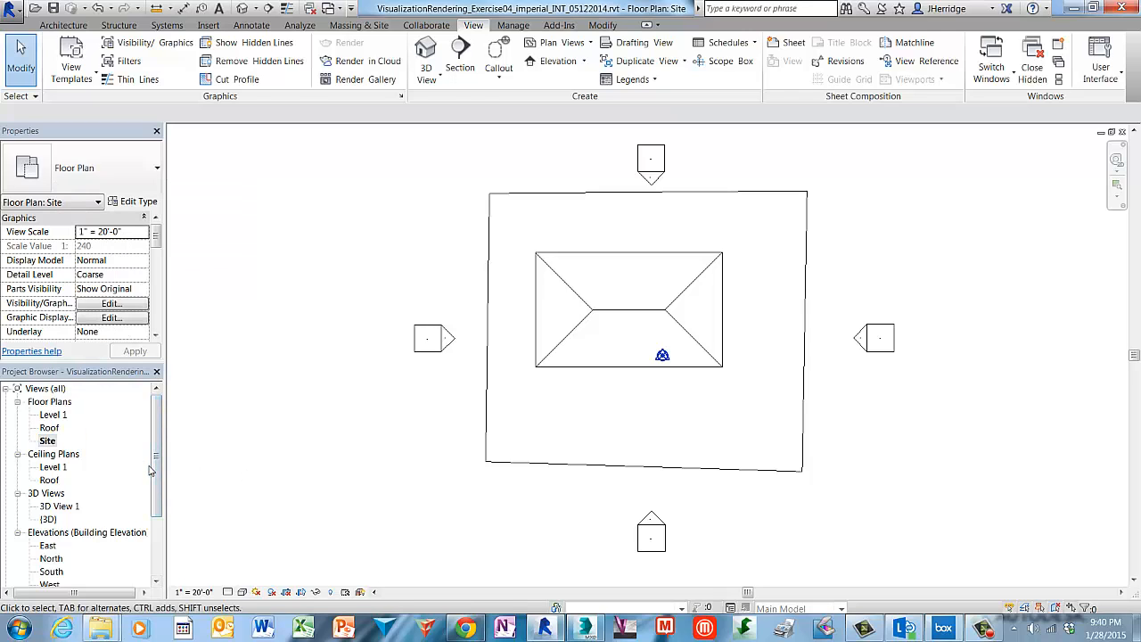
pyautogui.rightClick(58, 506)
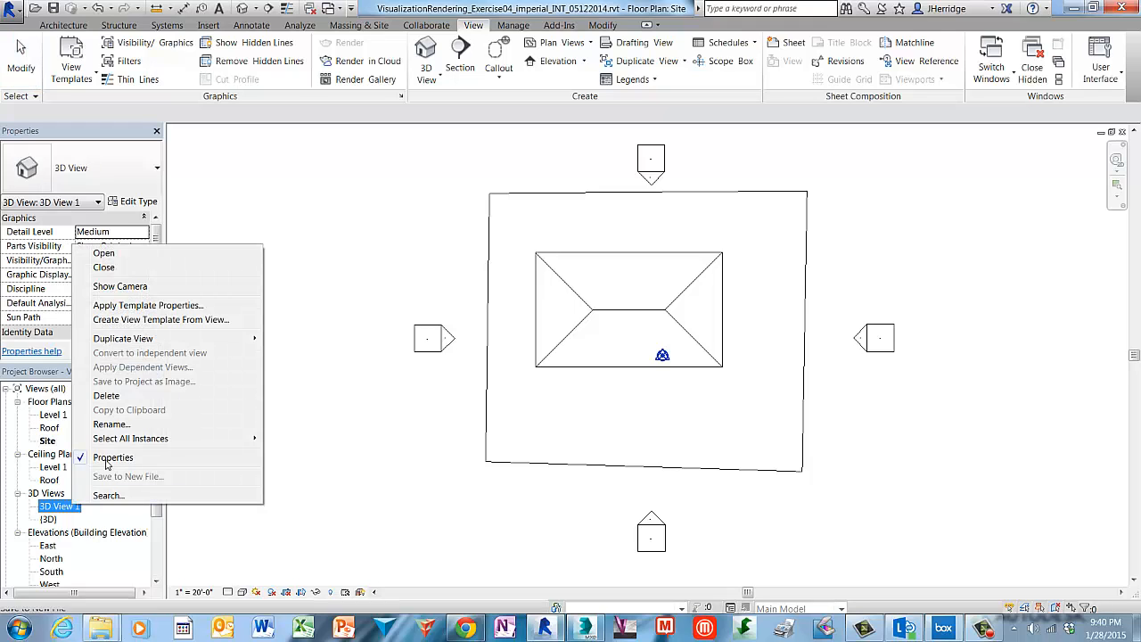
pyautogui.click(165, 287)
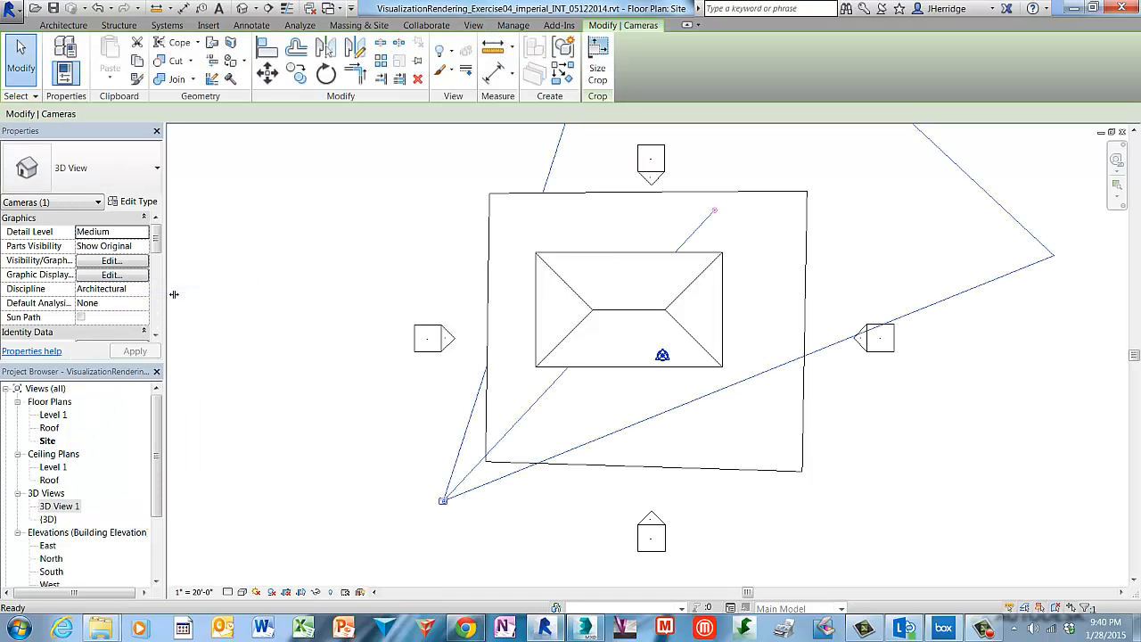
pyautogui.click(354, 513)
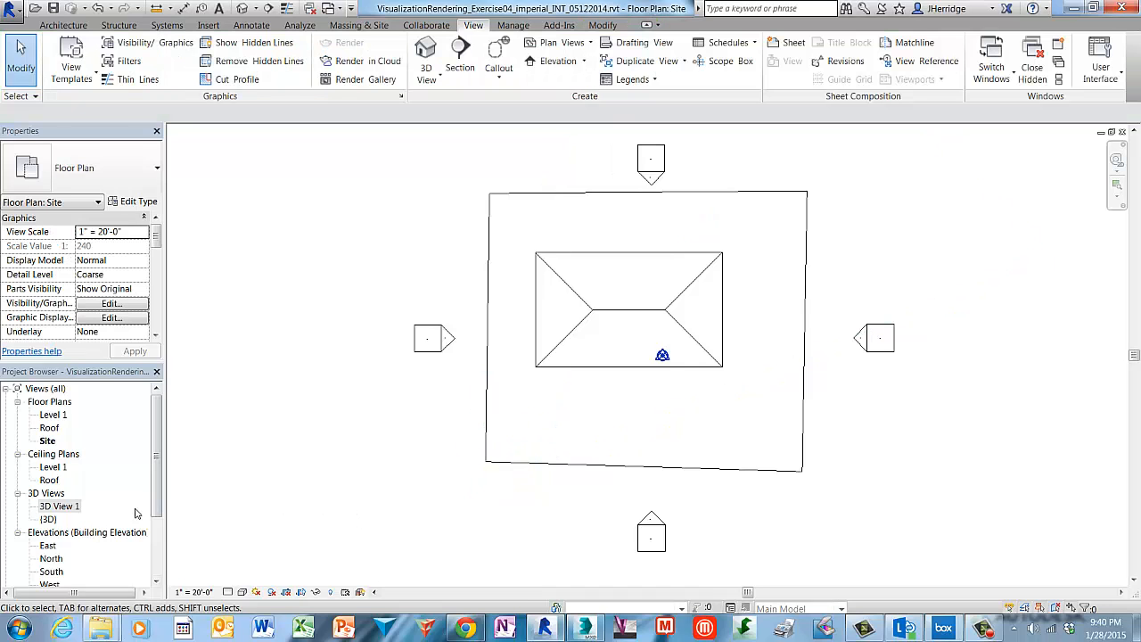
# - Open 3D View 1 and reshape its crop region by raising the bottom edge, extending the right edge outward and lowering the top edge
pyautogui.click(64, 507)
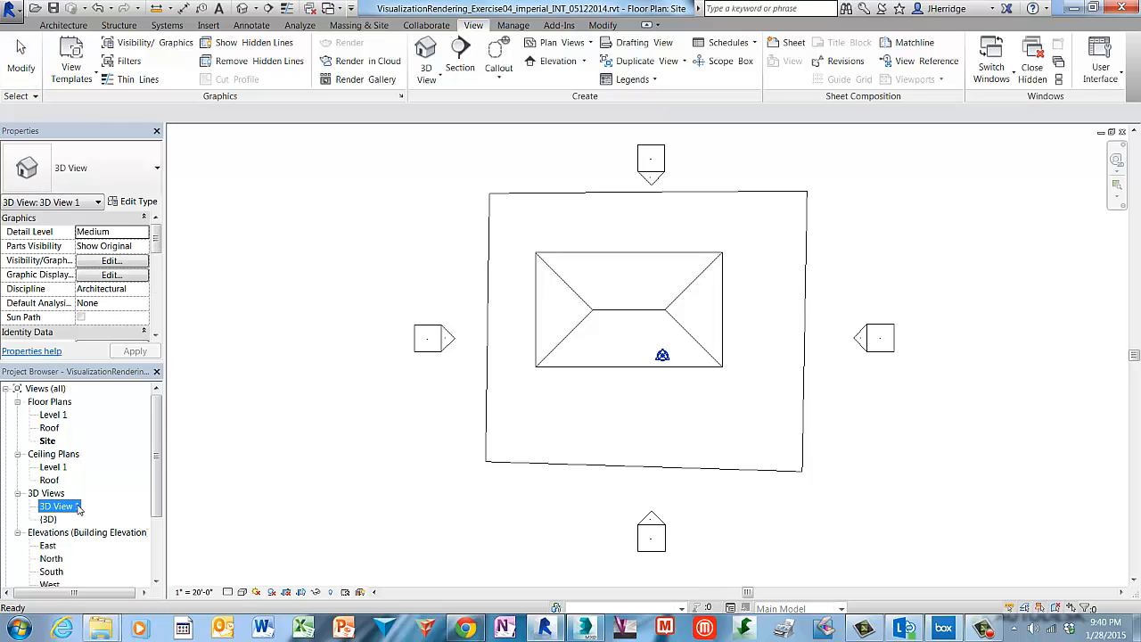
pyautogui.doubleClick(79, 507)
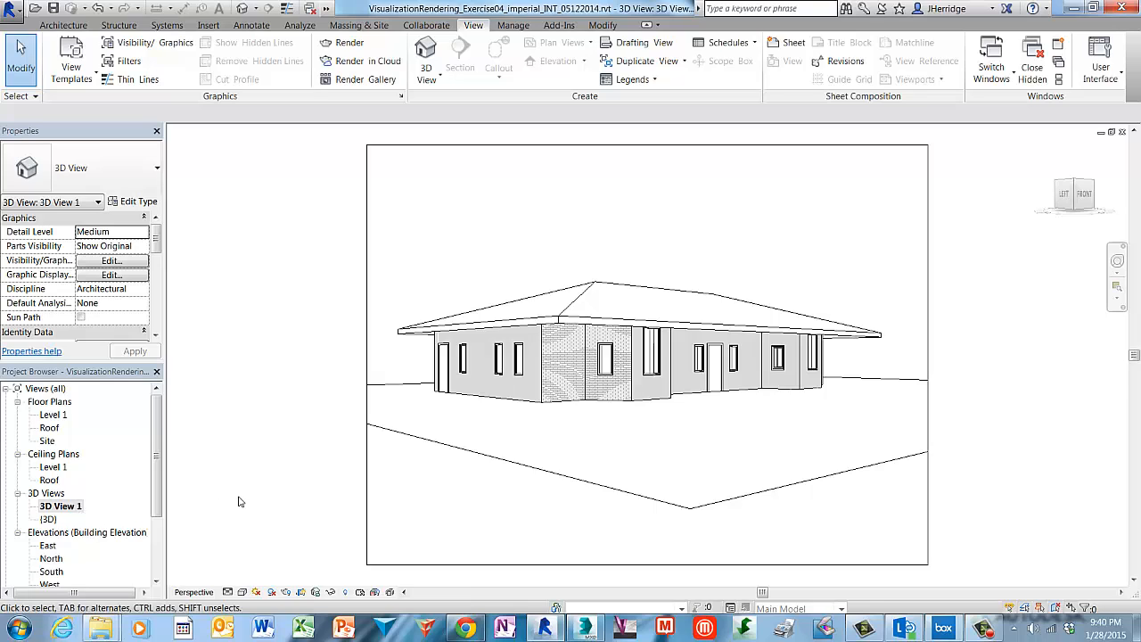
pyautogui.click(716, 568)
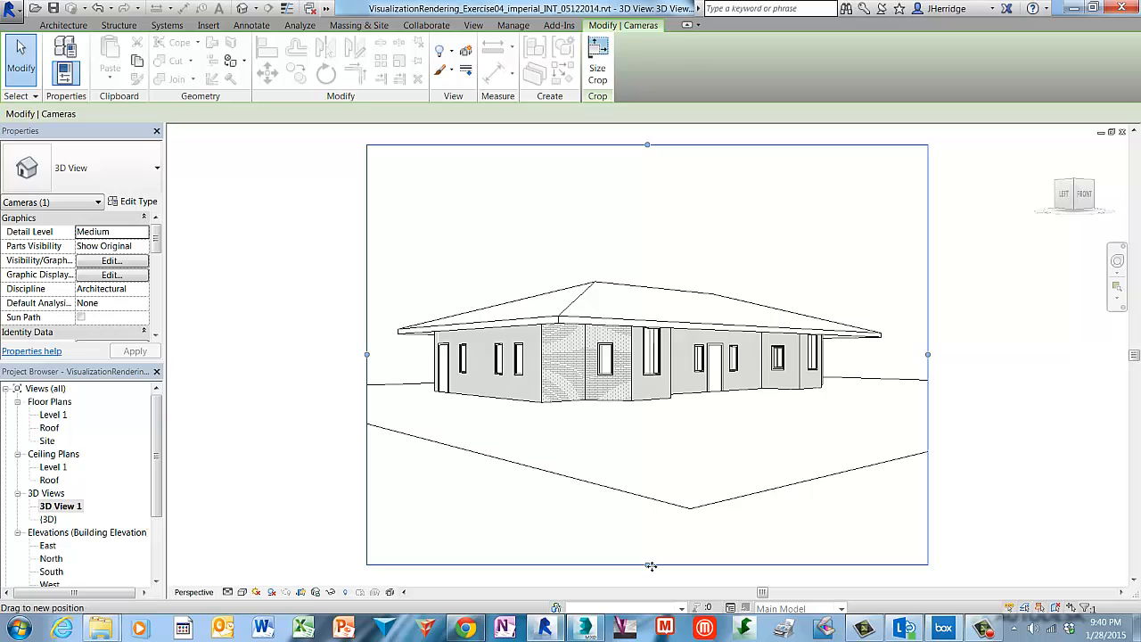
pyautogui.moveTo(650, 565); pyautogui.dragTo(655, 446)
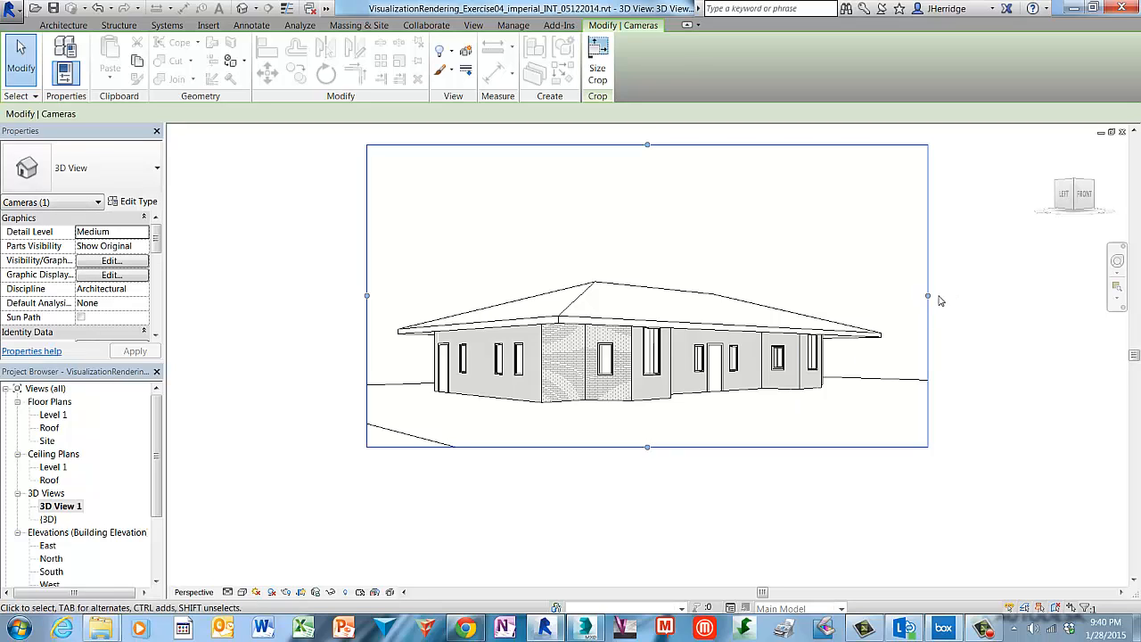
pyautogui.moveTo(928, 295); pyautogui.dragTo(1043, 302)
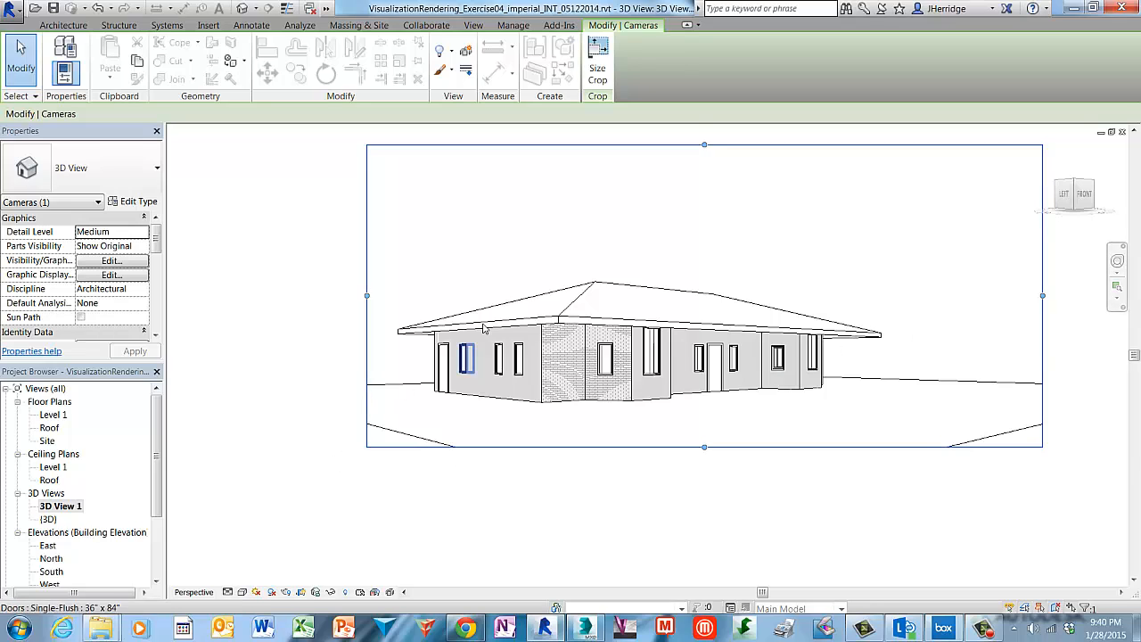
pyautogui.moveTo(706, 147); pyautogui.dragTo(710, 195)
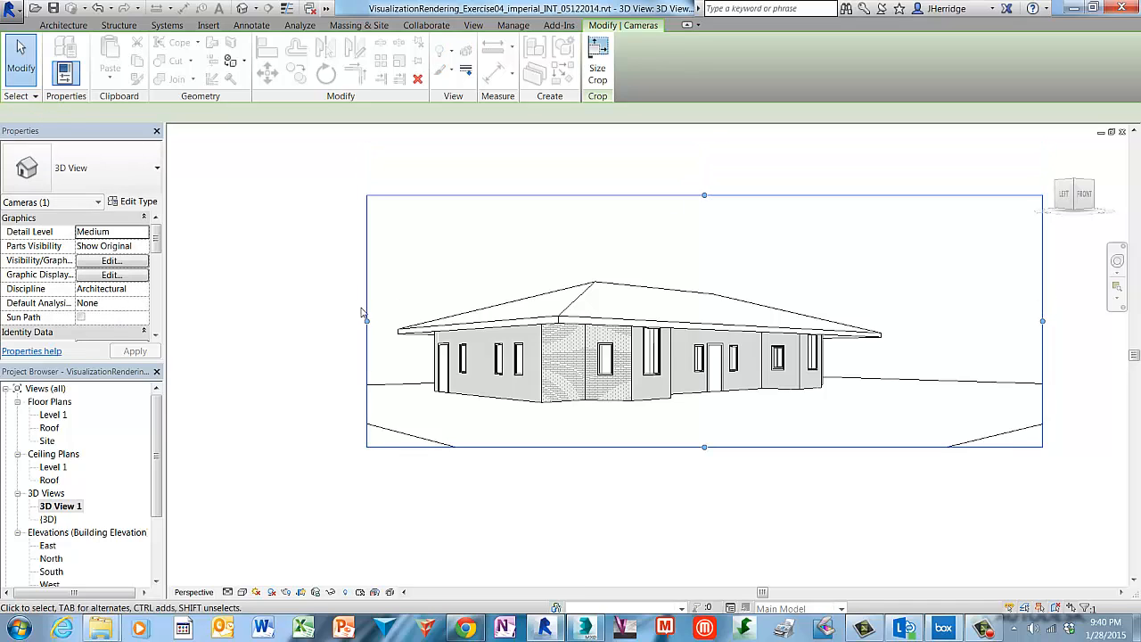
pyautogui.click(291, 354)
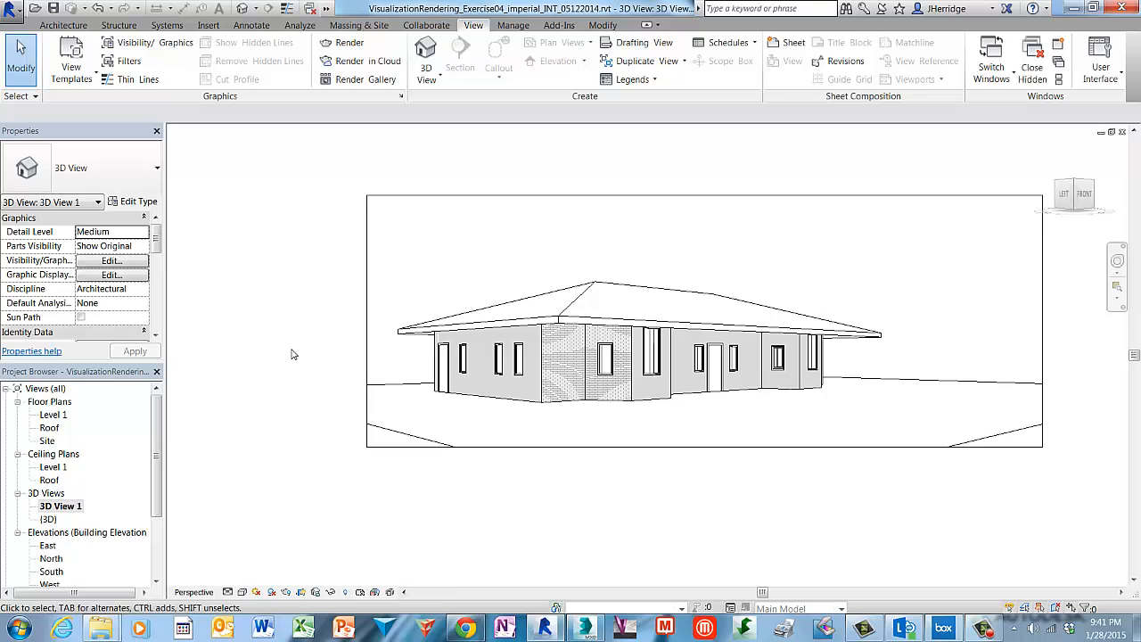
# - Render the camera view at Draft quality with the background style set to Sky: Very Few Clouds
pyautogui.click(288, 597)
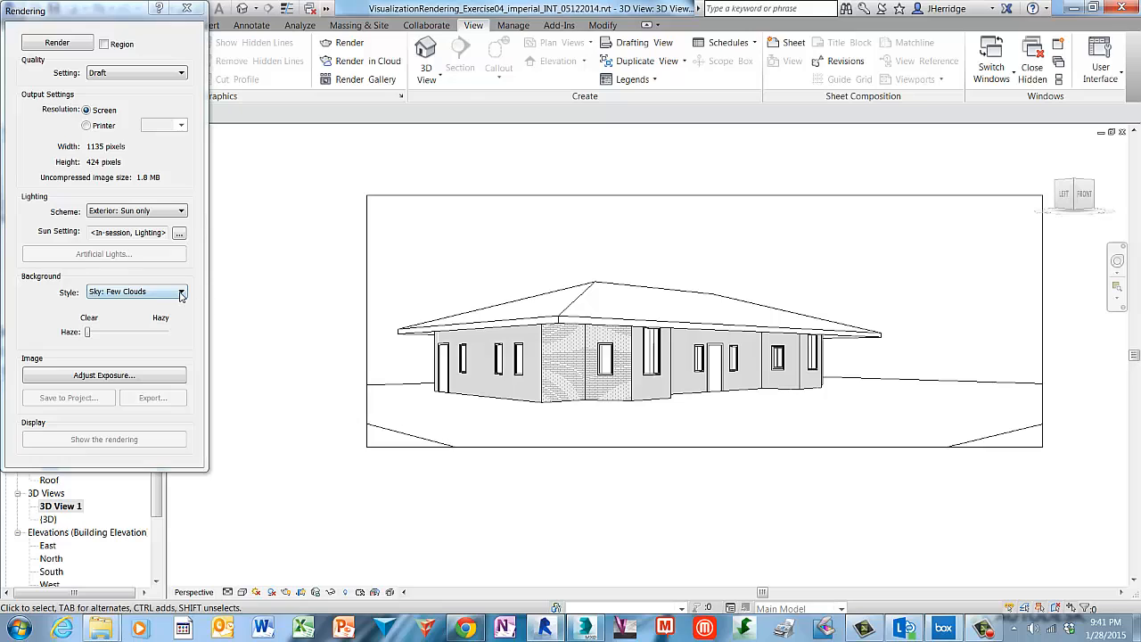
pyautogui.click(181, 293)
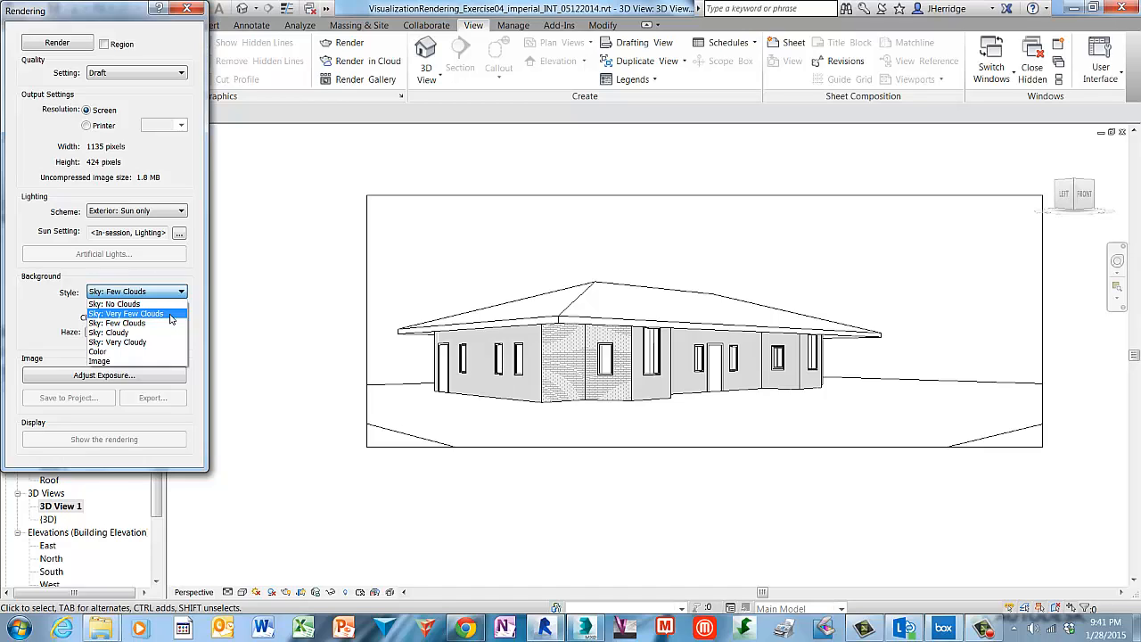
pyautogui.click(171, 314)
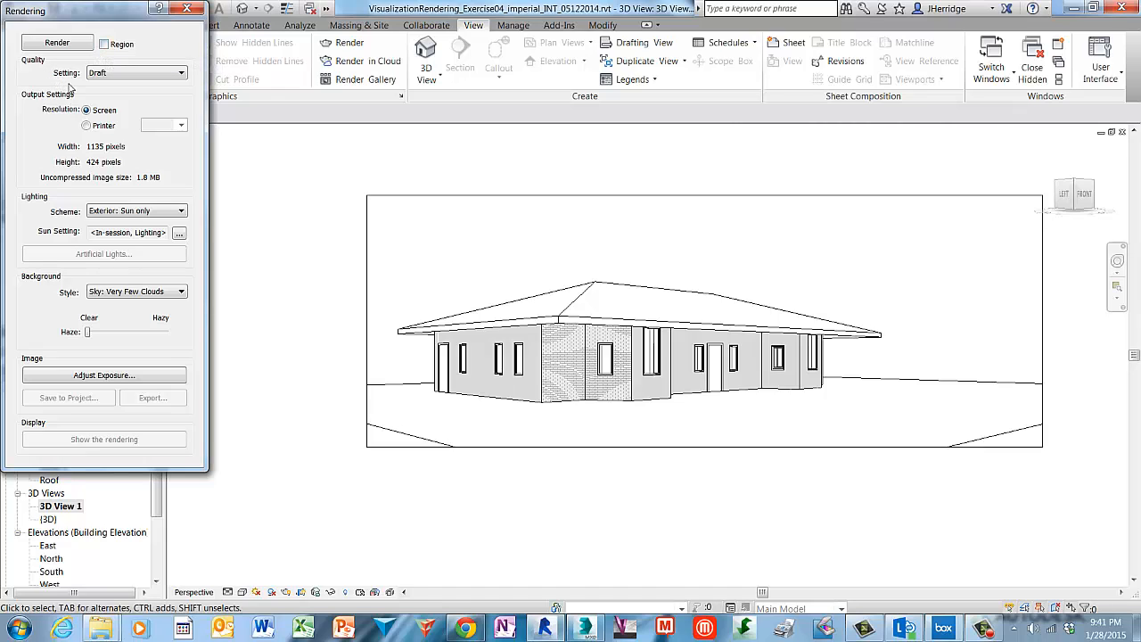
pyautogui.click(182, 74)
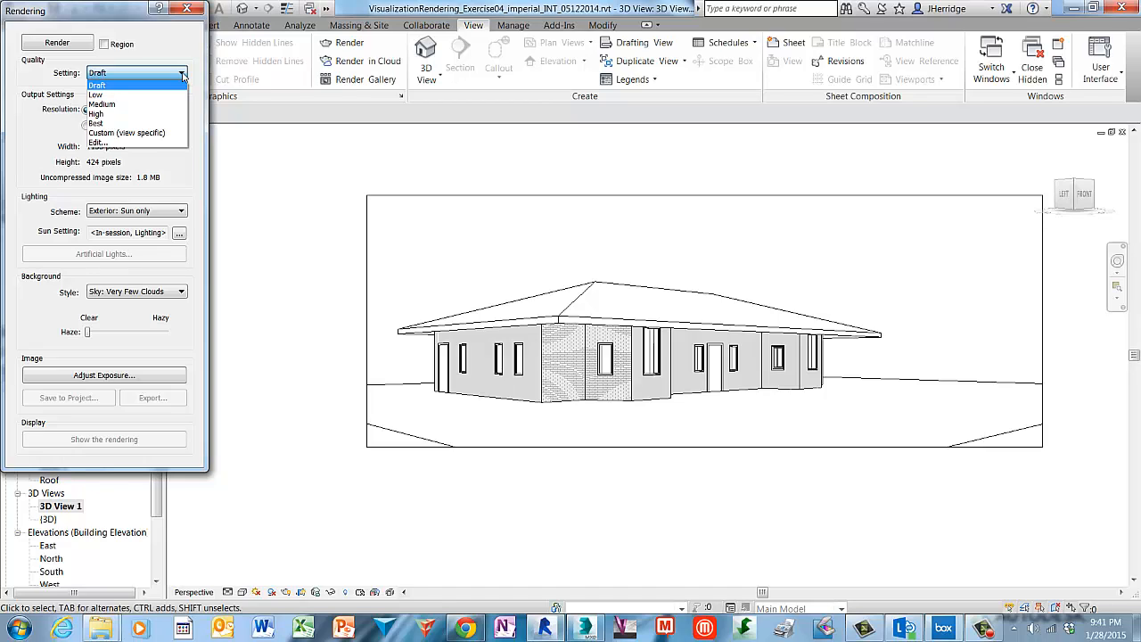
pyautogui.click(181, 74)
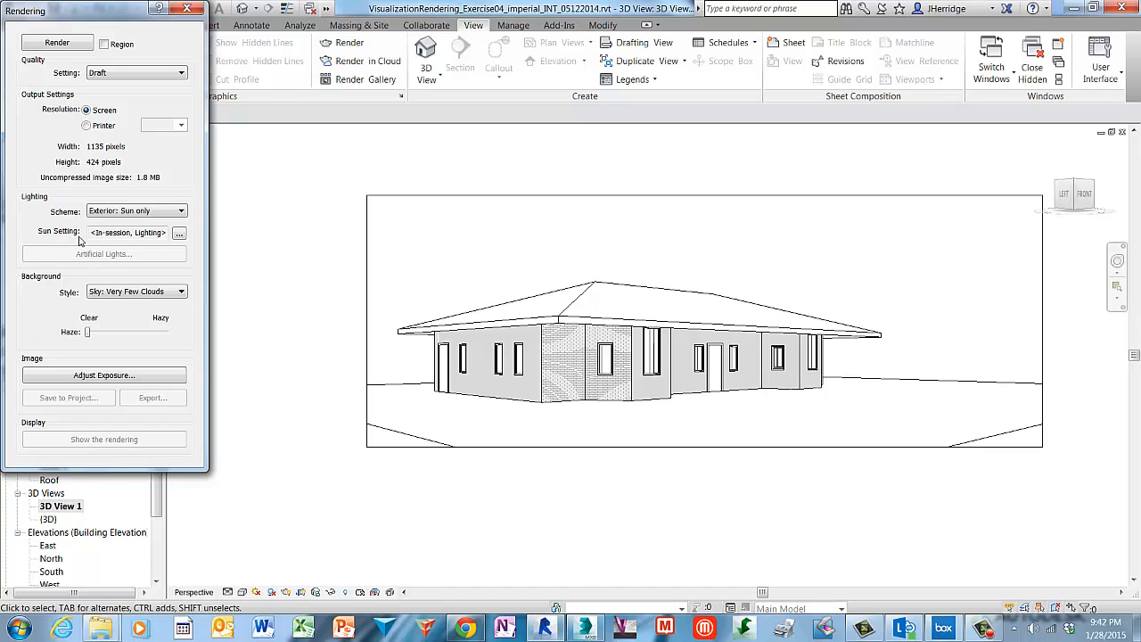
pyautogui.click(79, 45)
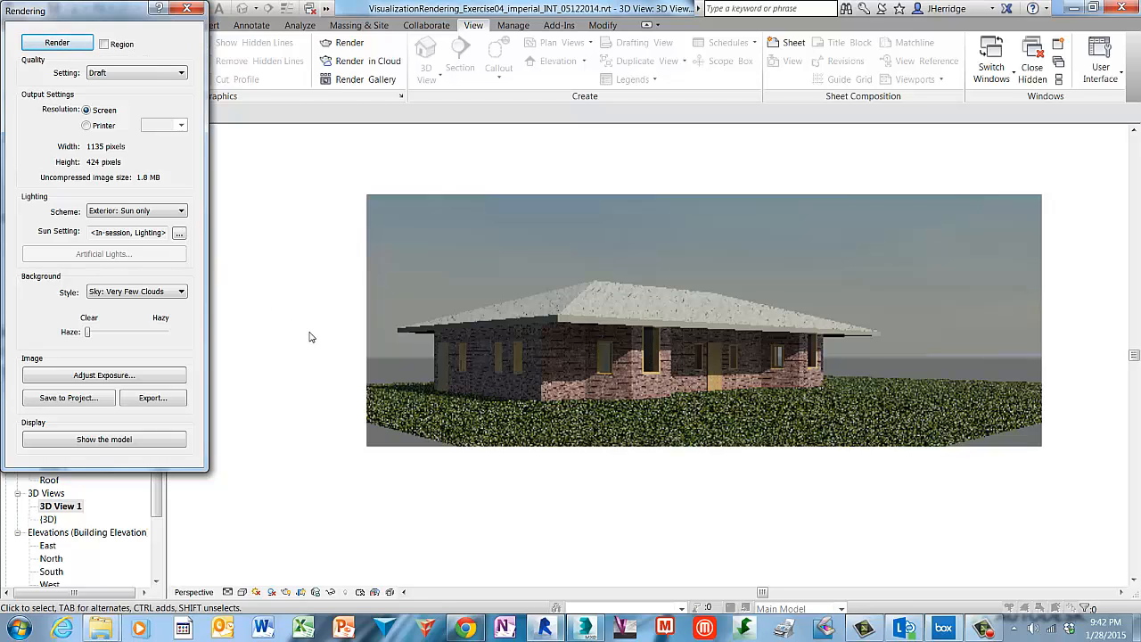
# - Switch the display from the rendering back to the model and close the Rendering dialog
pyautogui.click(168, 439)
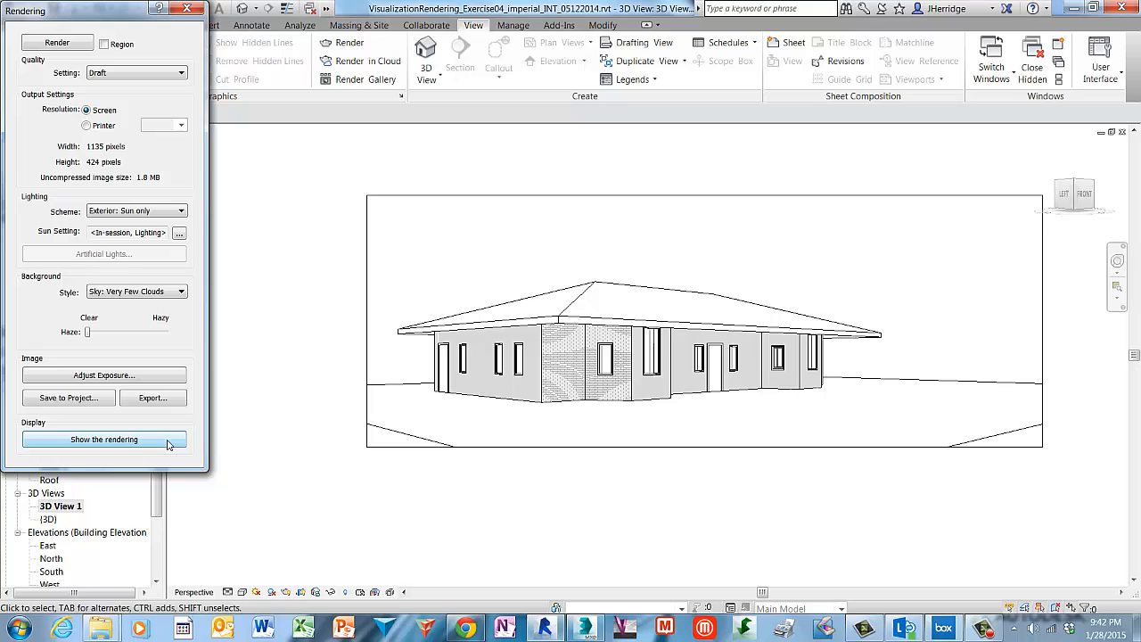
pyautogui.click(251, 328)
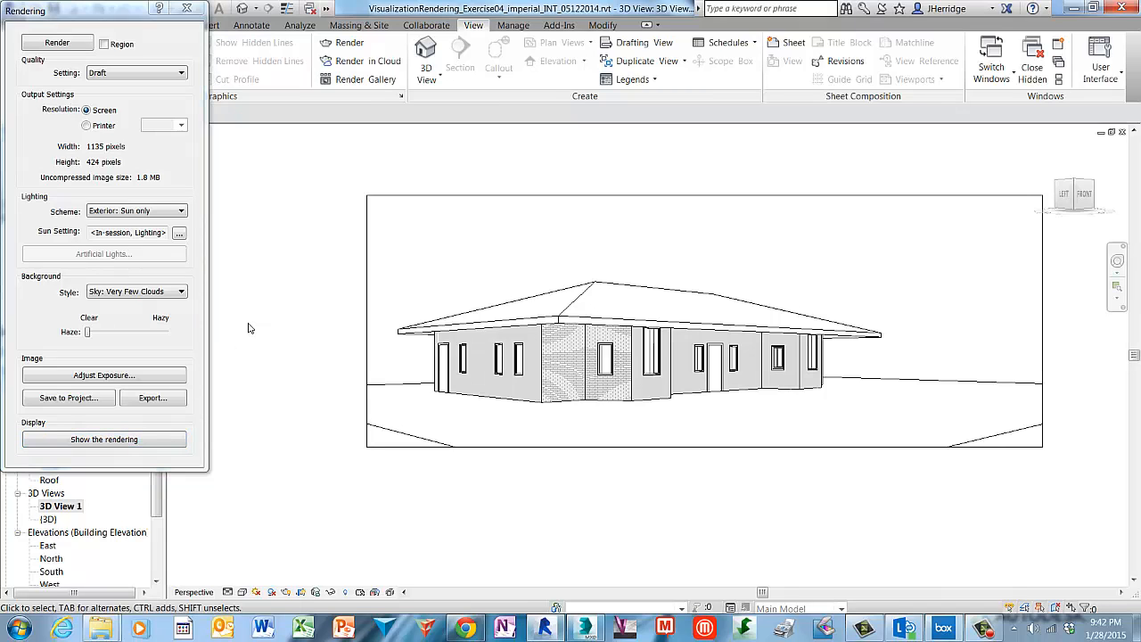
pyautogui.click(188, 11)
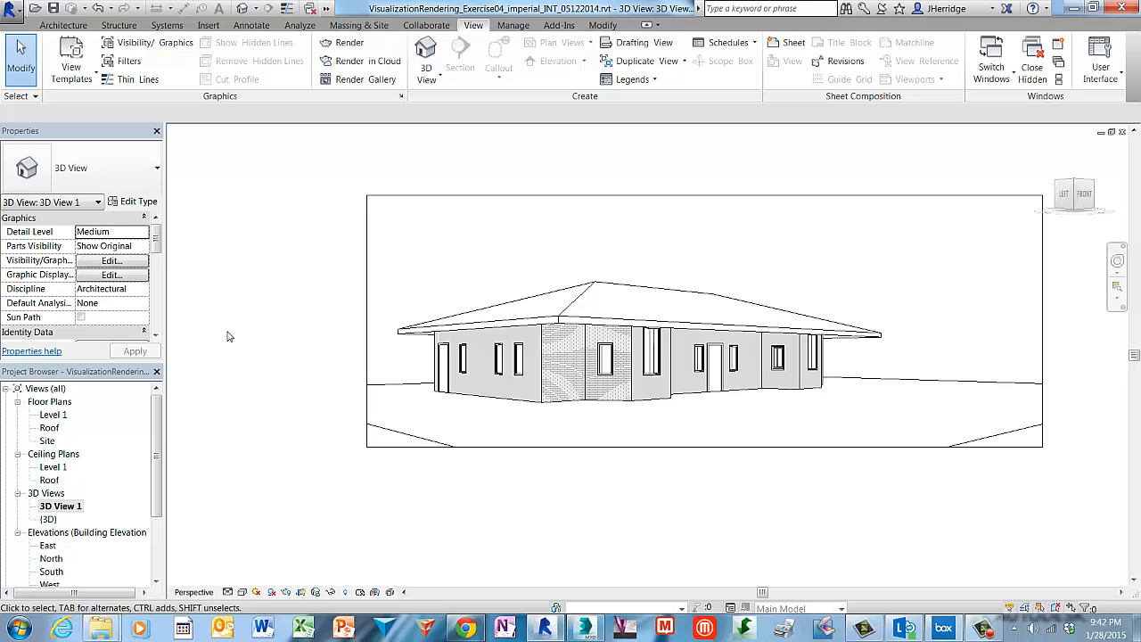
# - In the Site floor plan, place four Schumard Oak - 30' deciduous RPC trees, two along the site's north edge and two along its east edge
pyautogui.doubleClick(49, 441)
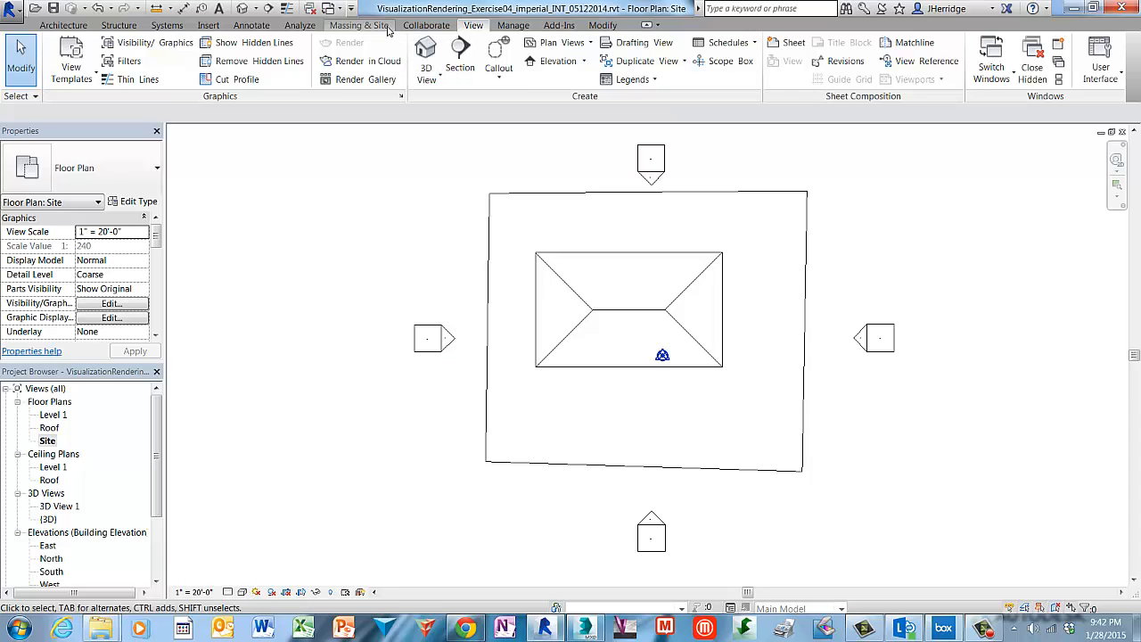
pyautogui.click(359, 25)
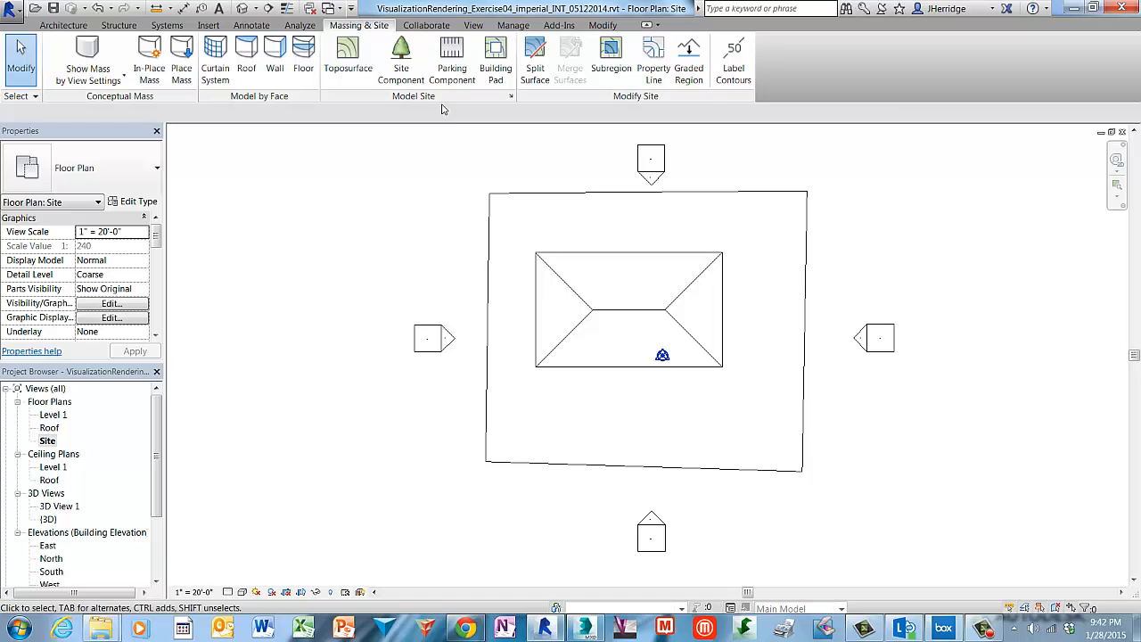
pyautogui.click(401, 58)
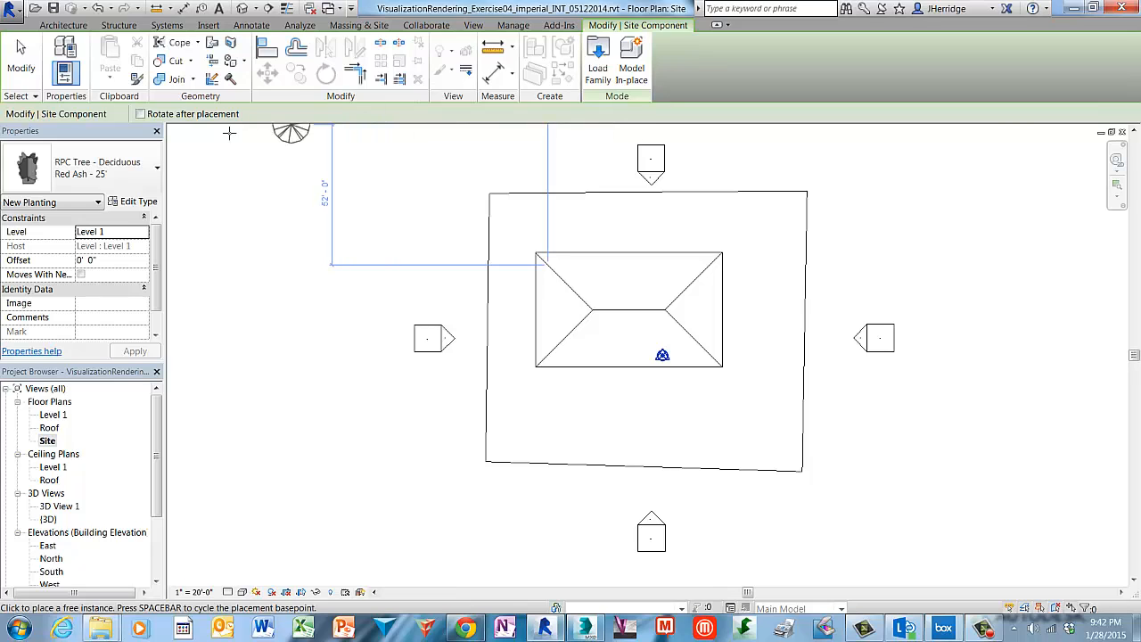
pyautogui.click(156, 168)
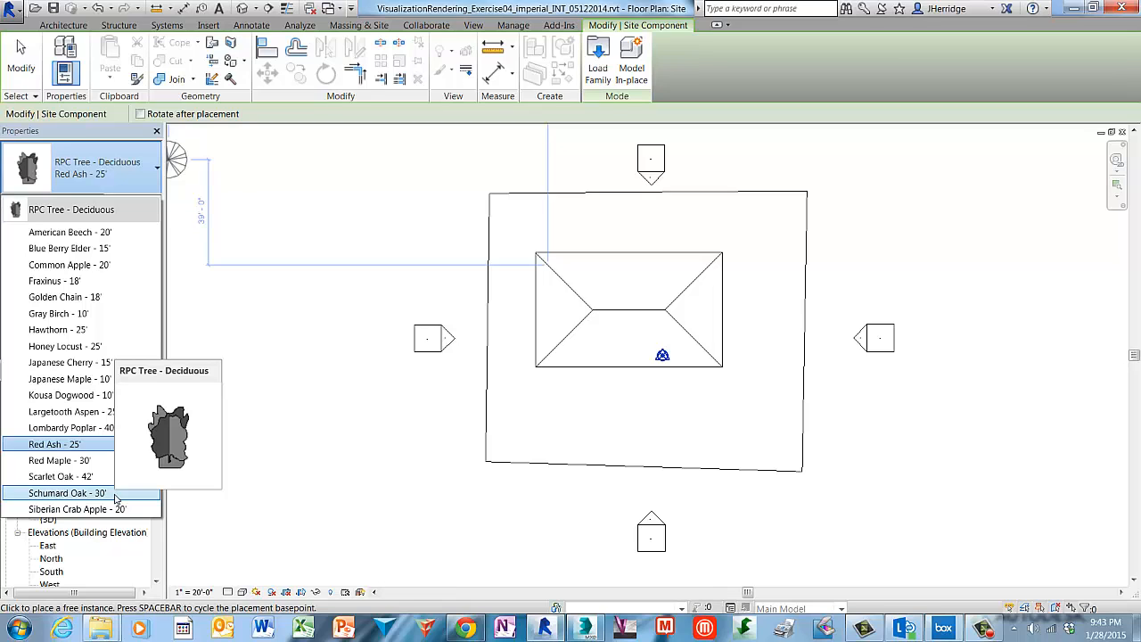
pyautogui.click(66, 493)
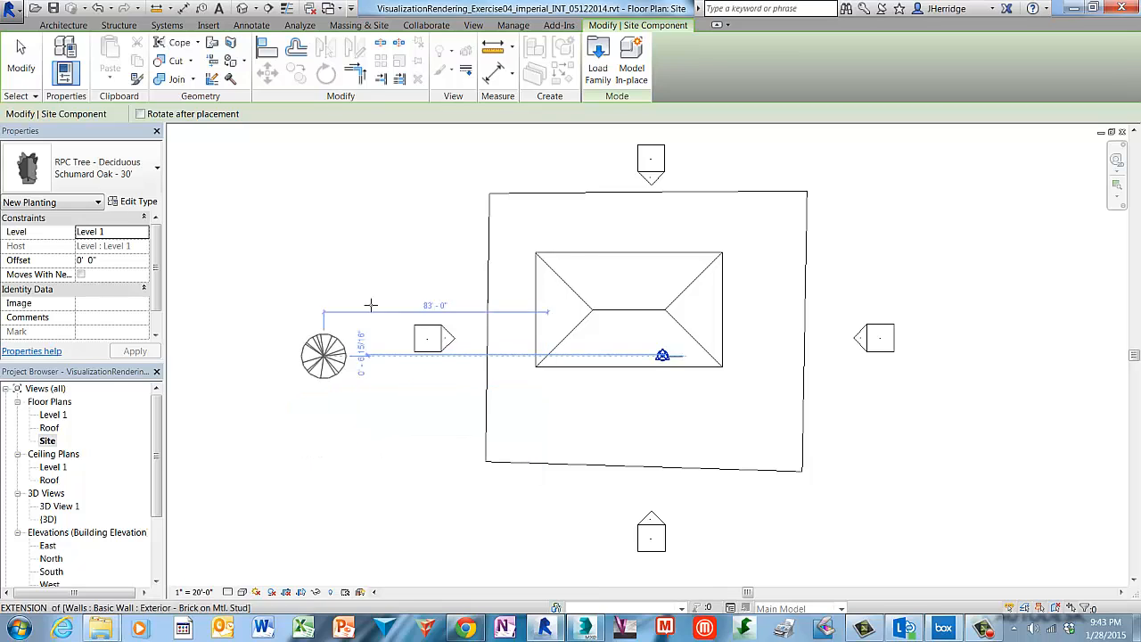
pyautogui.click(572, 190)
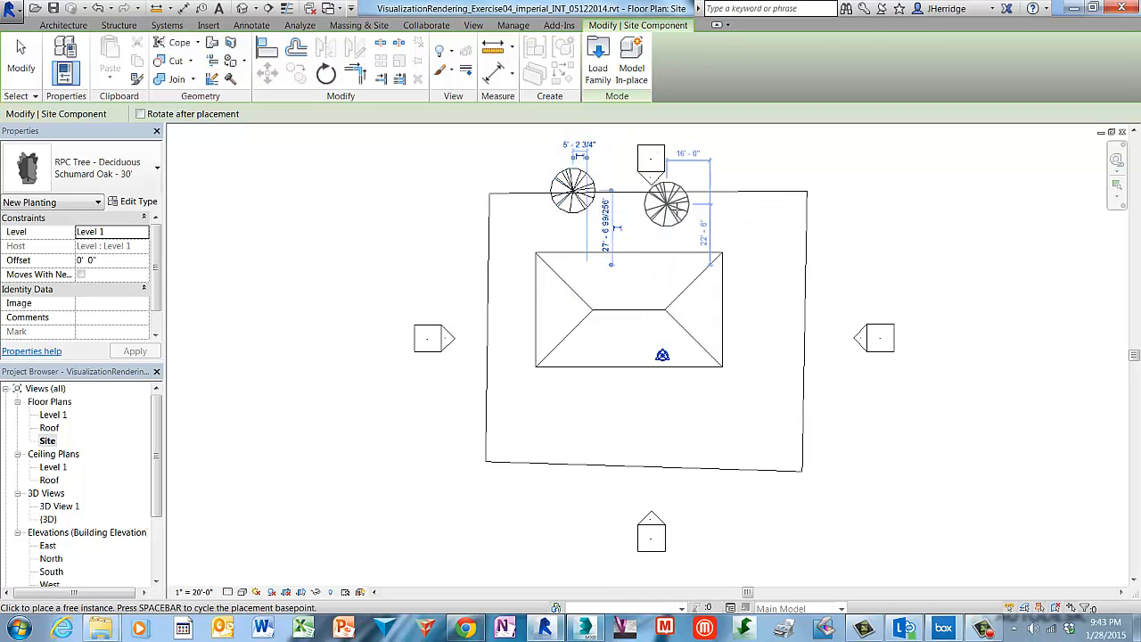
pyautogui.click(708, 198)
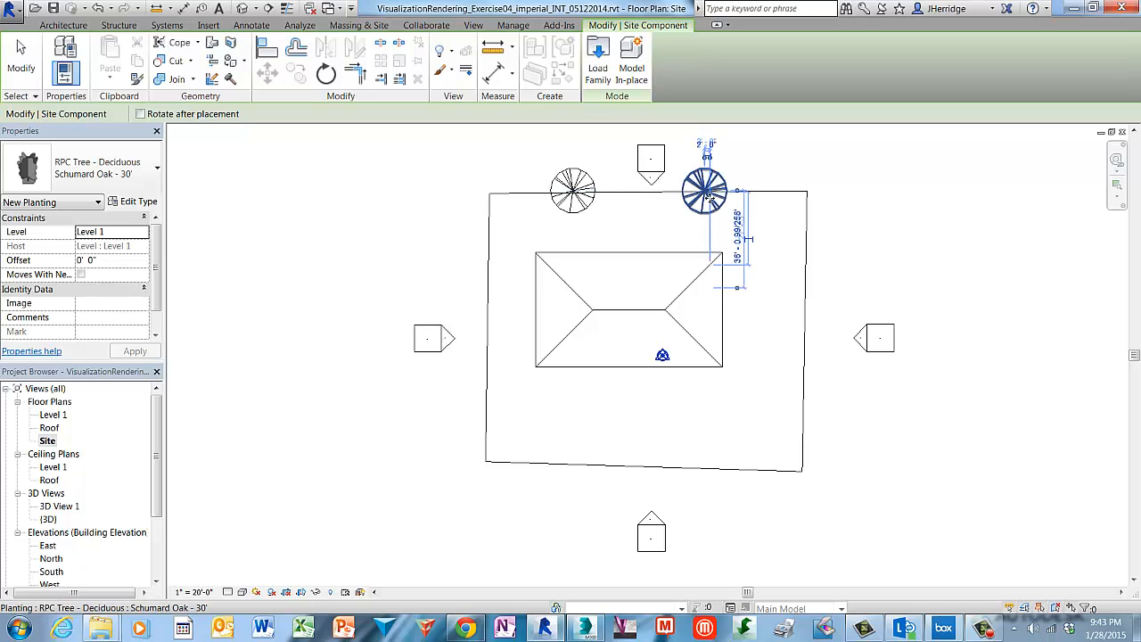
pyautogui.click(806, 286)
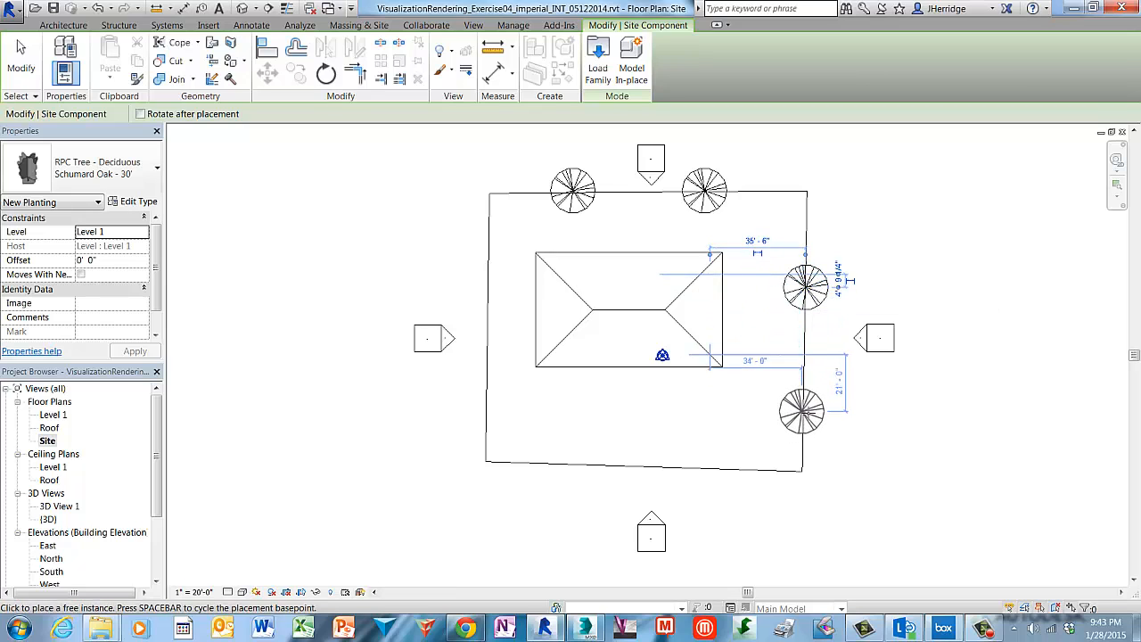
pyautogui.click(804, 400)
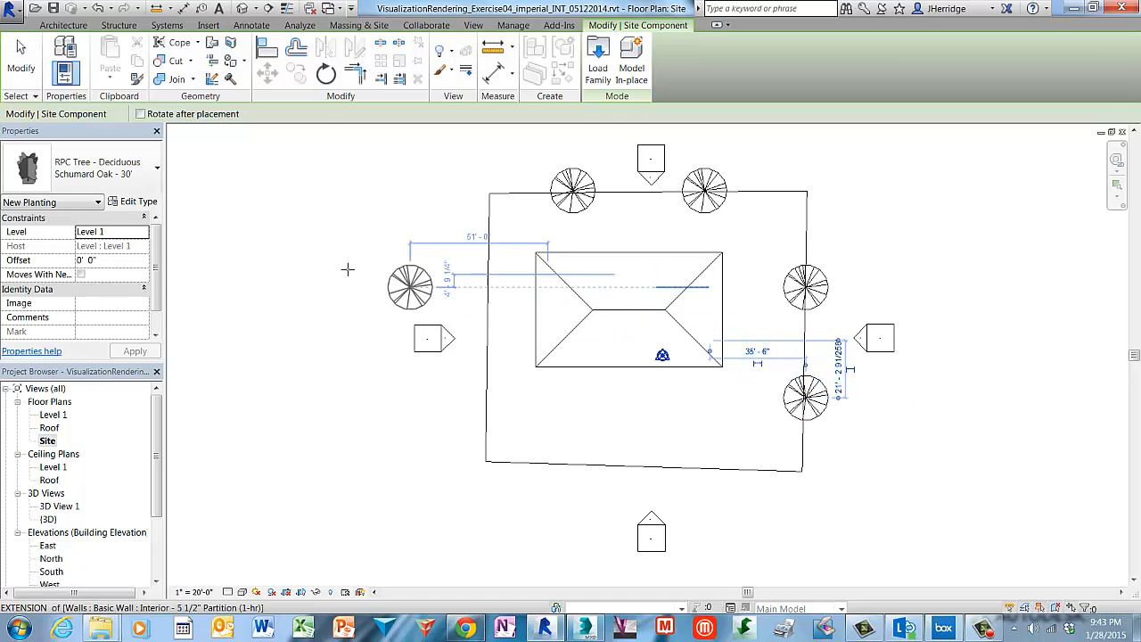
pyautogui.click(35, 80)
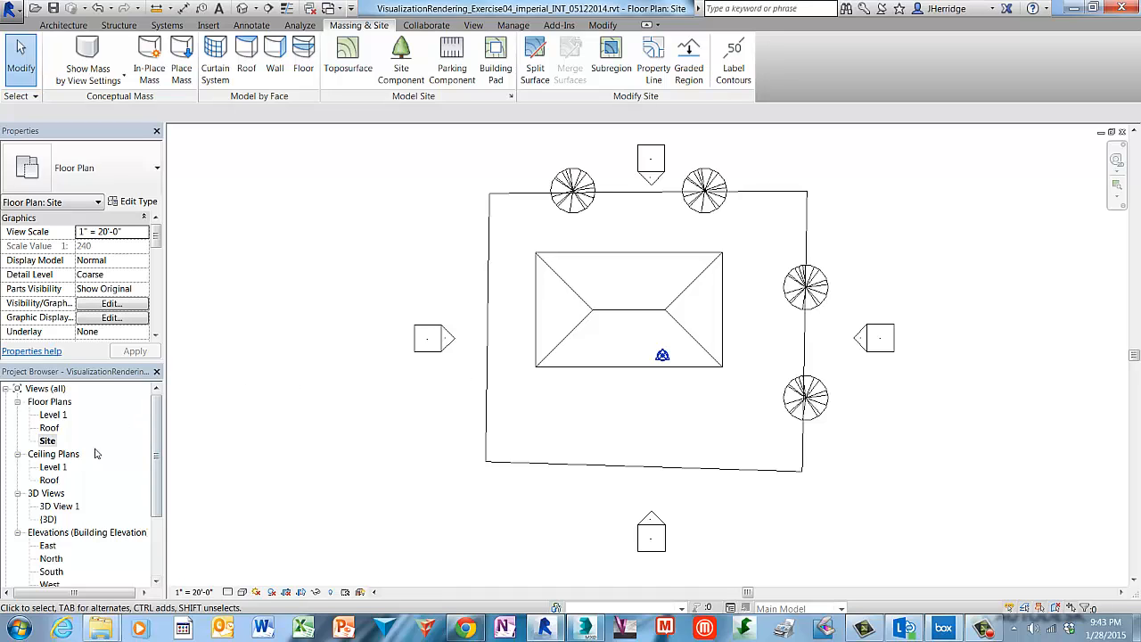
# - Open 3D View 1 and render it with the trees at Draft quality
pyautogui.click(75, 505)
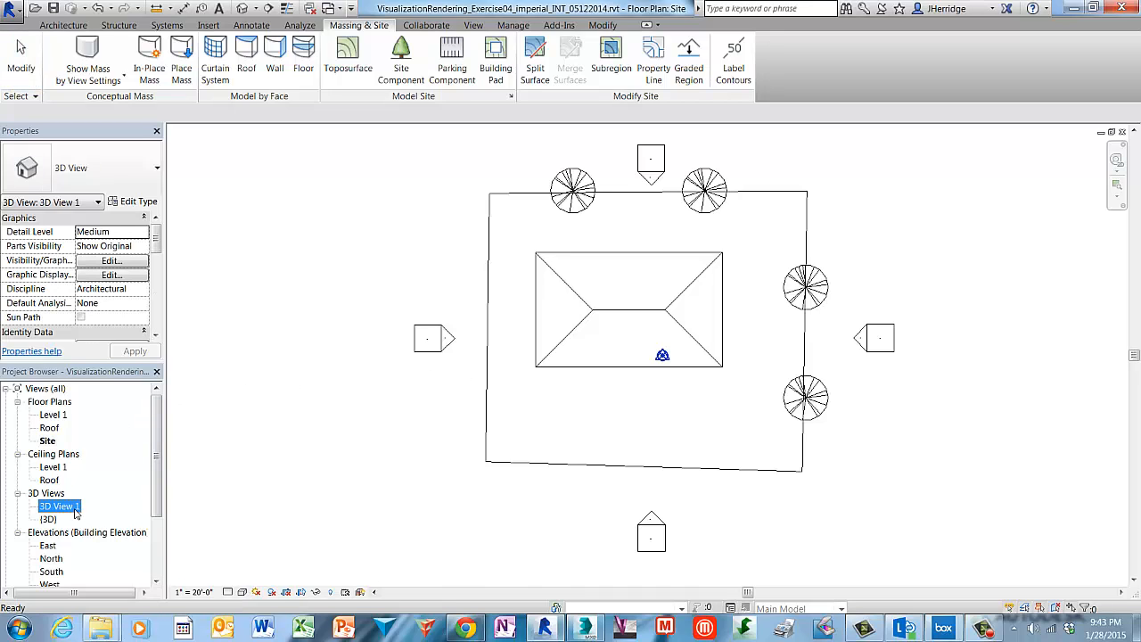
pyautogui.doubleClick(75, 507)
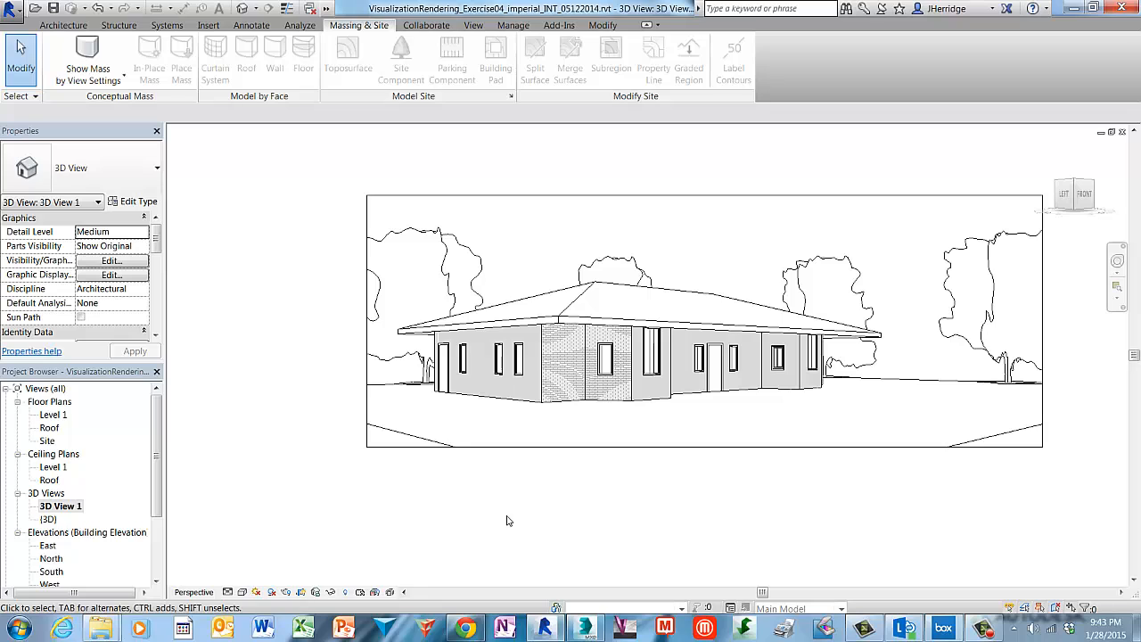
pyautogui.click(285, 592)
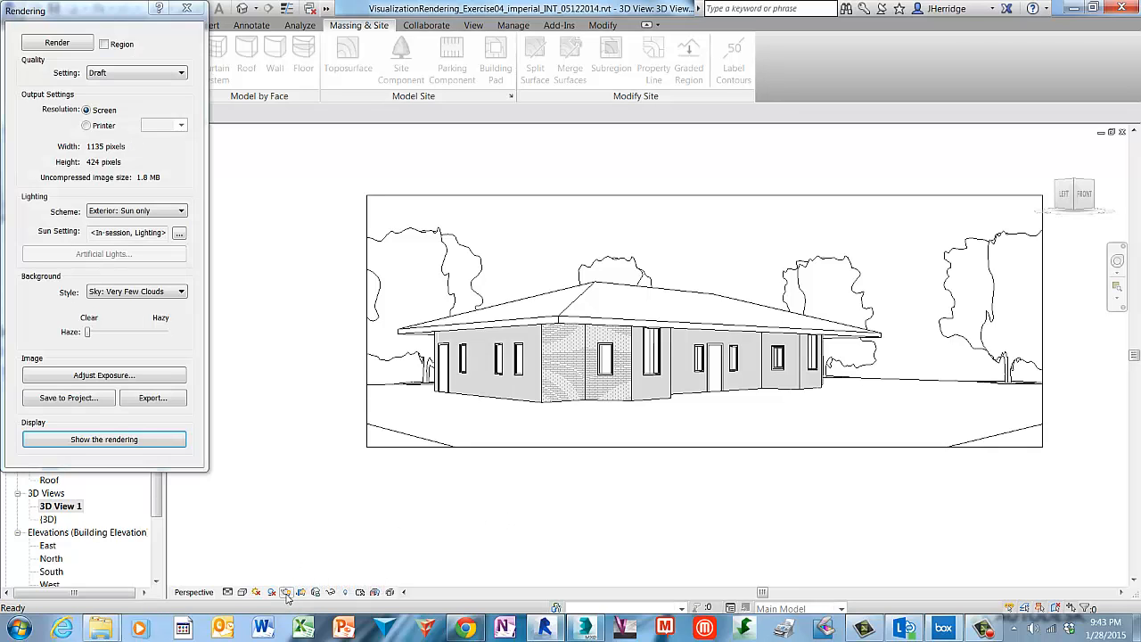
pyautogui.click(57, 42)
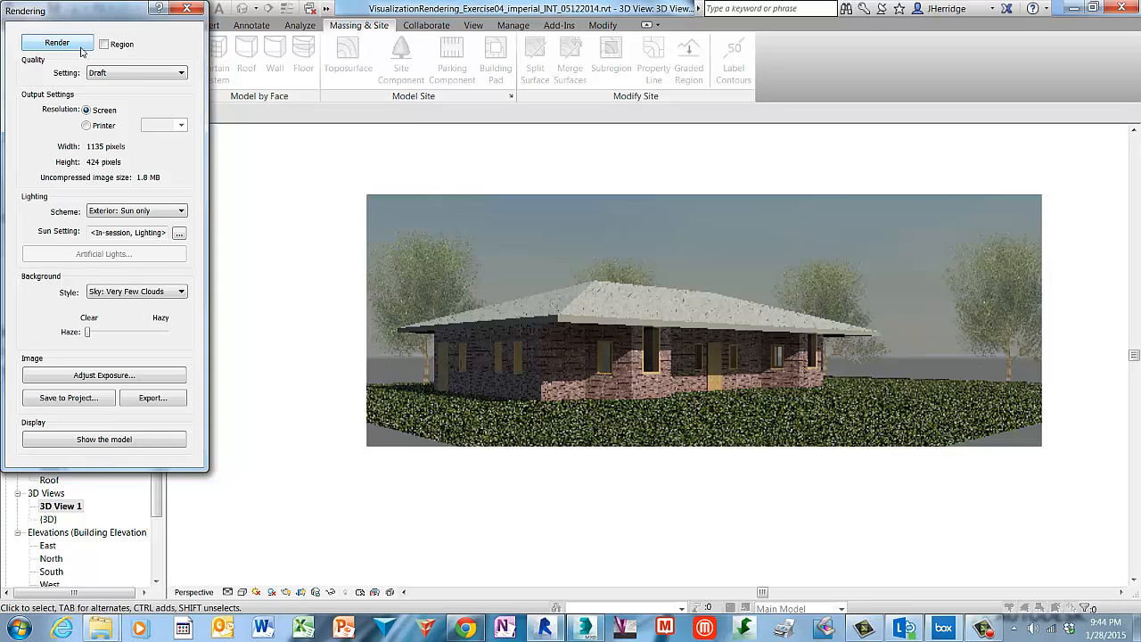
# - Render 3D View 1 again at Medium quality, with automatic closing of the progress dialog turned off, and dismiss that dialog on completion
pyautogui.click(182, 74)
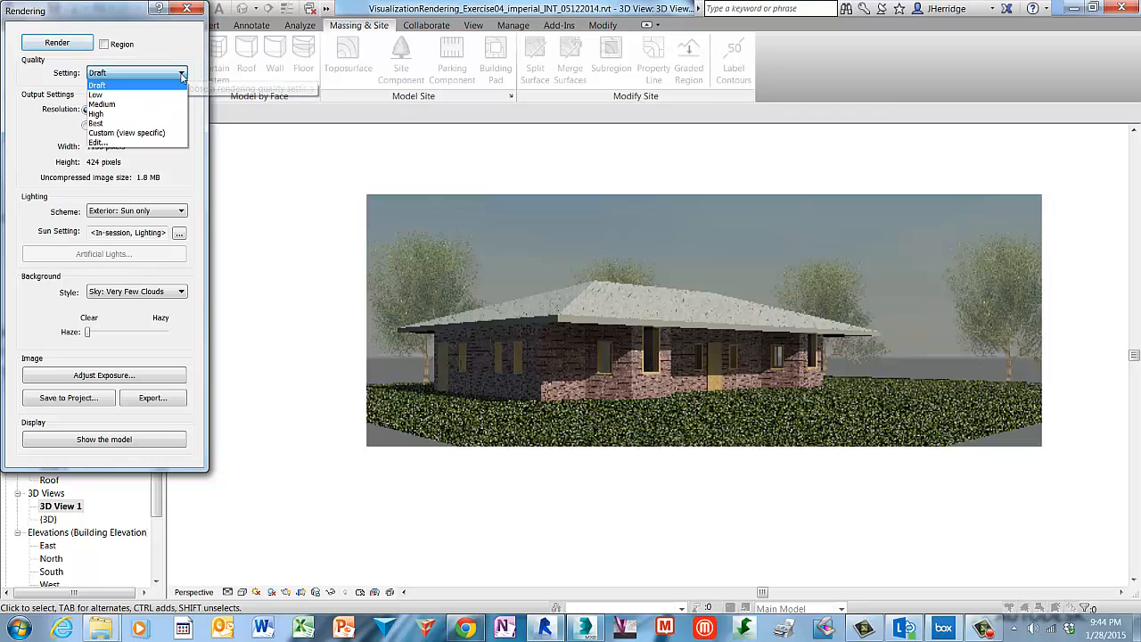
pyautogui.click(121, 104)
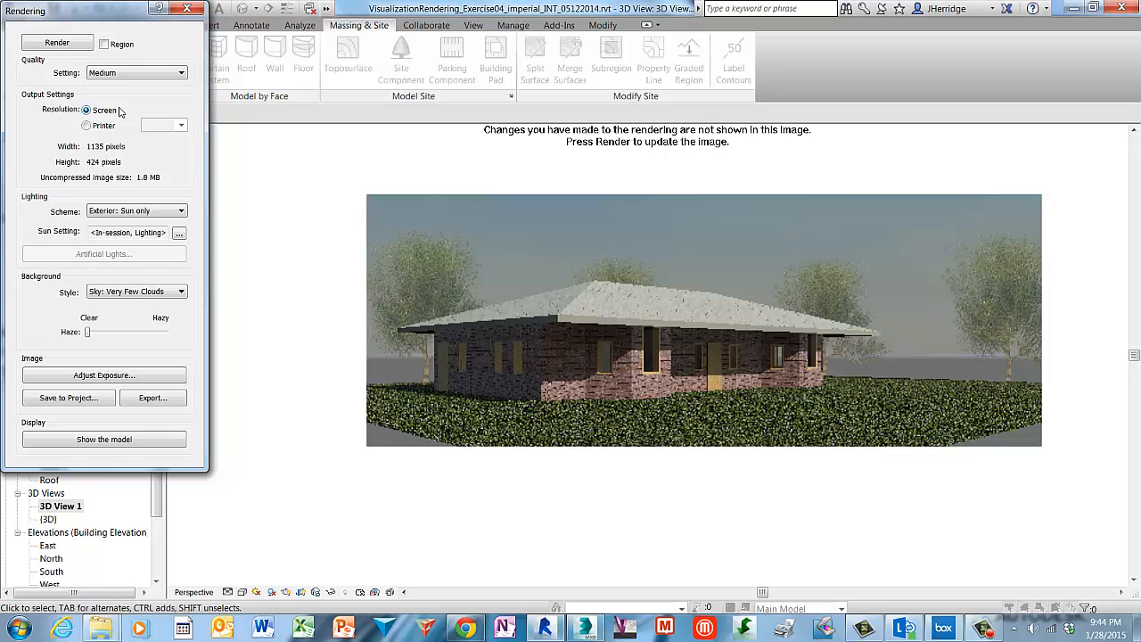
pyautogui.click(82, 47)
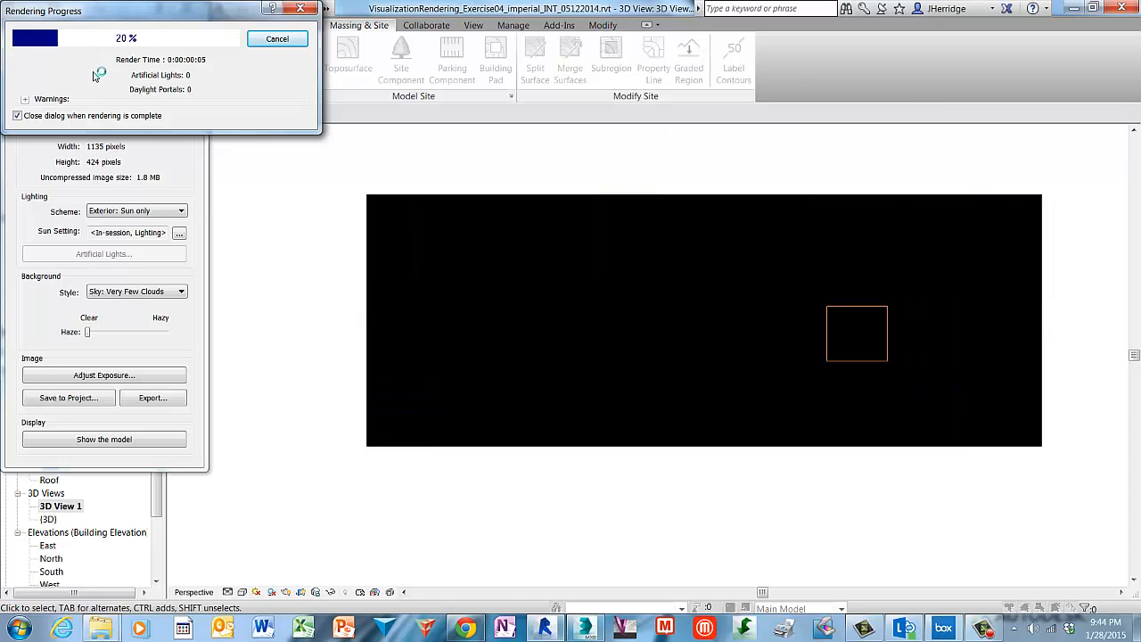
pyautogui.click(18, 116)
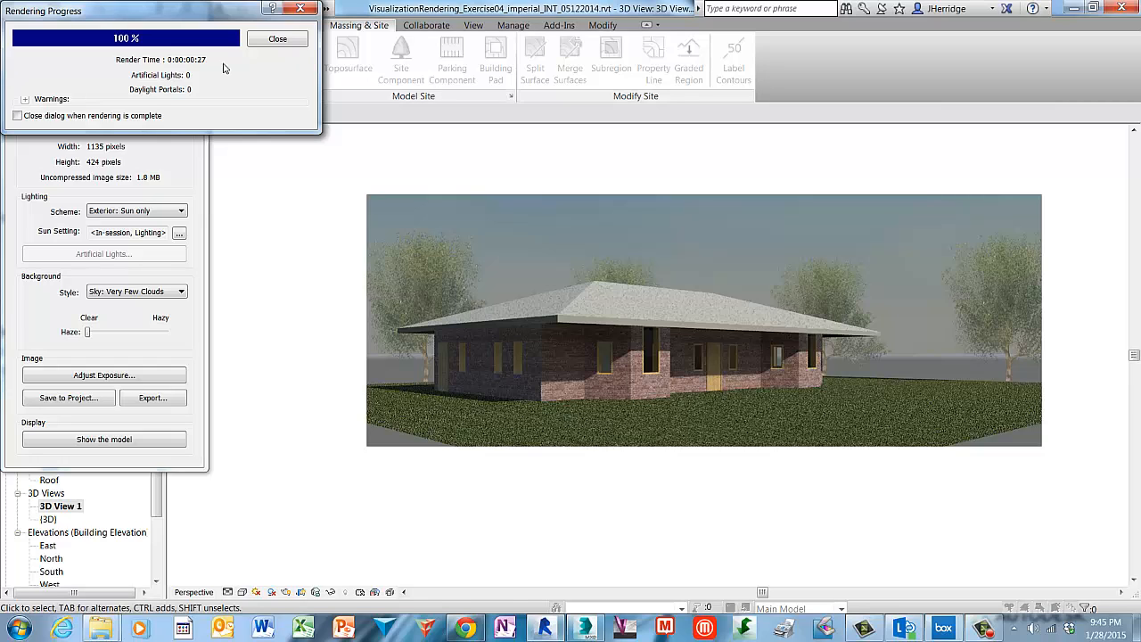
pyautogui.click(277, 39)
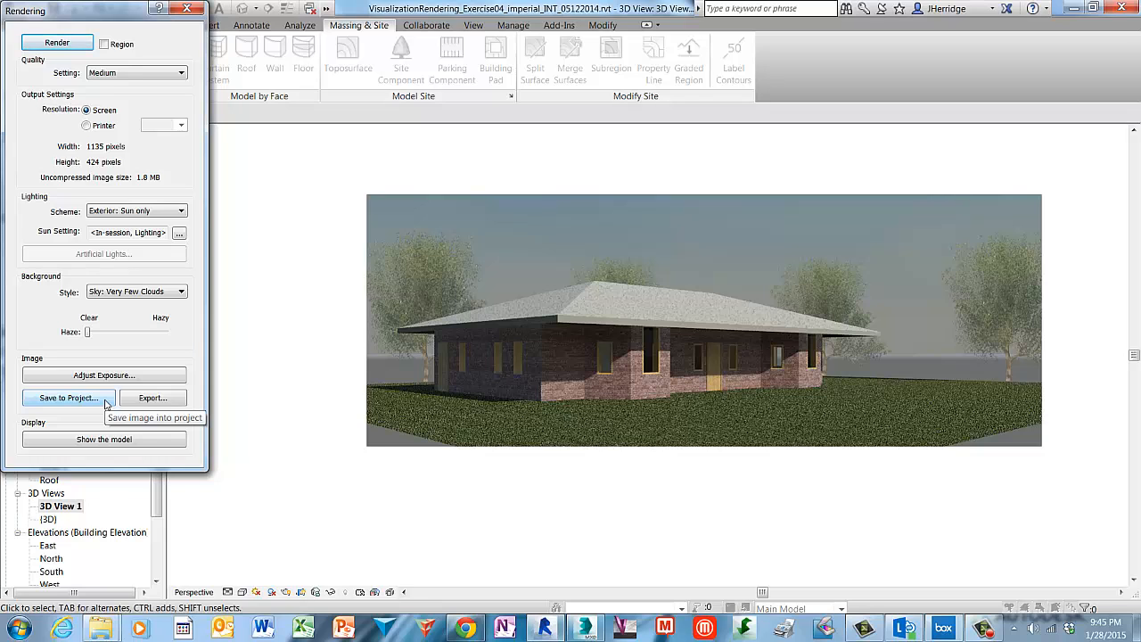
# - Save the rendering to the project as 3D View 1_1, switch the display back to the model and close the Rendering dialog
pyautogui.click(69, 398)
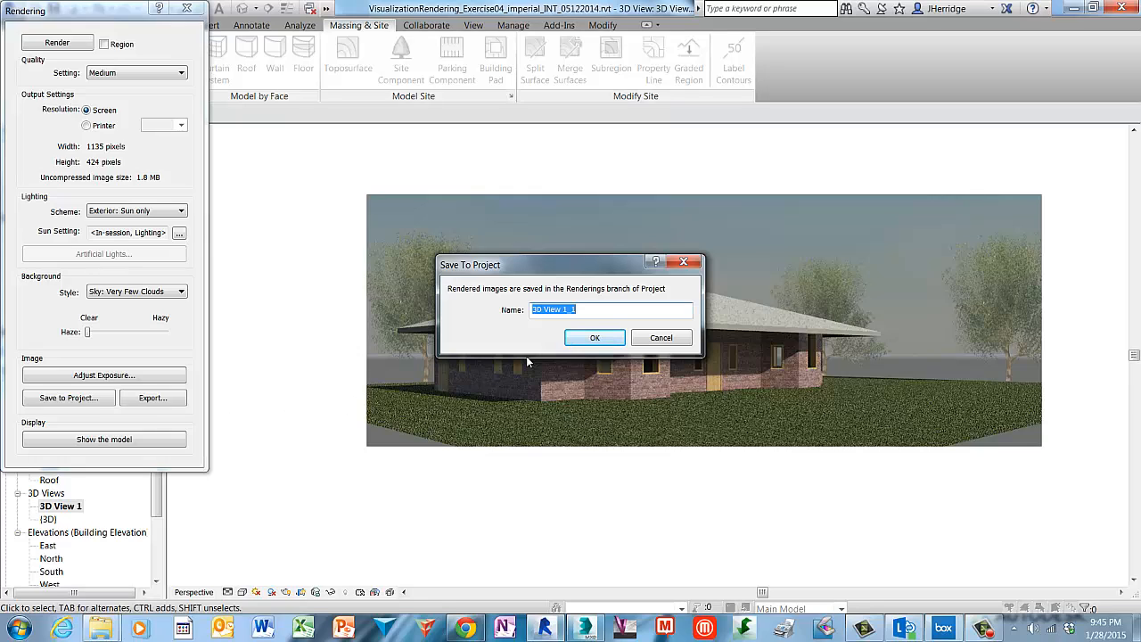
pyautogui.click(594, 338)
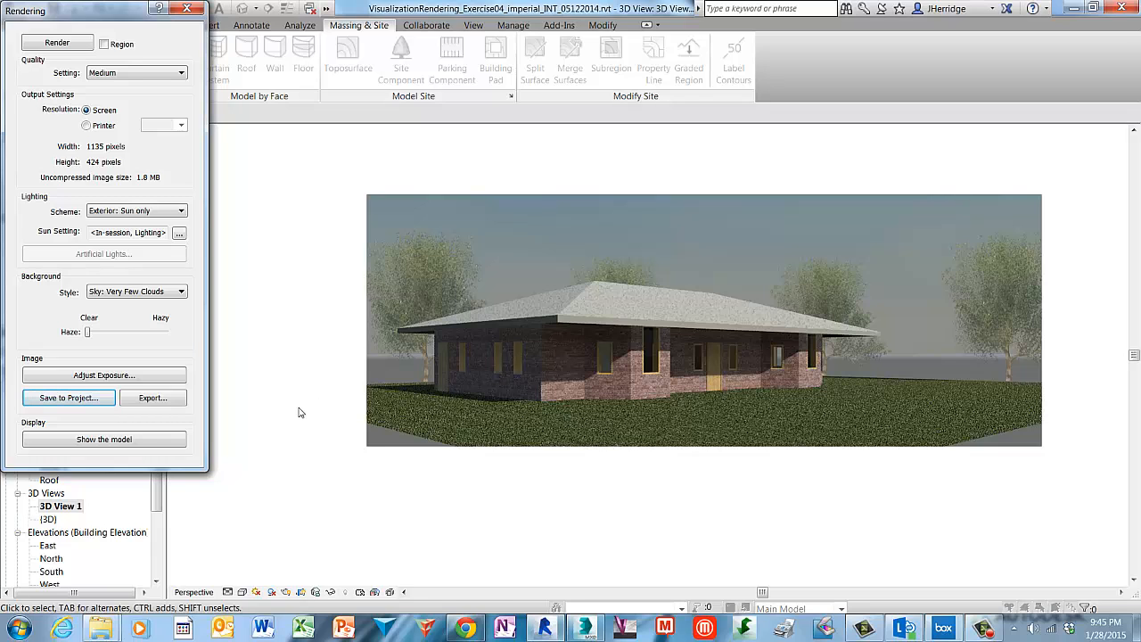
pyautogui.click(105, 439)
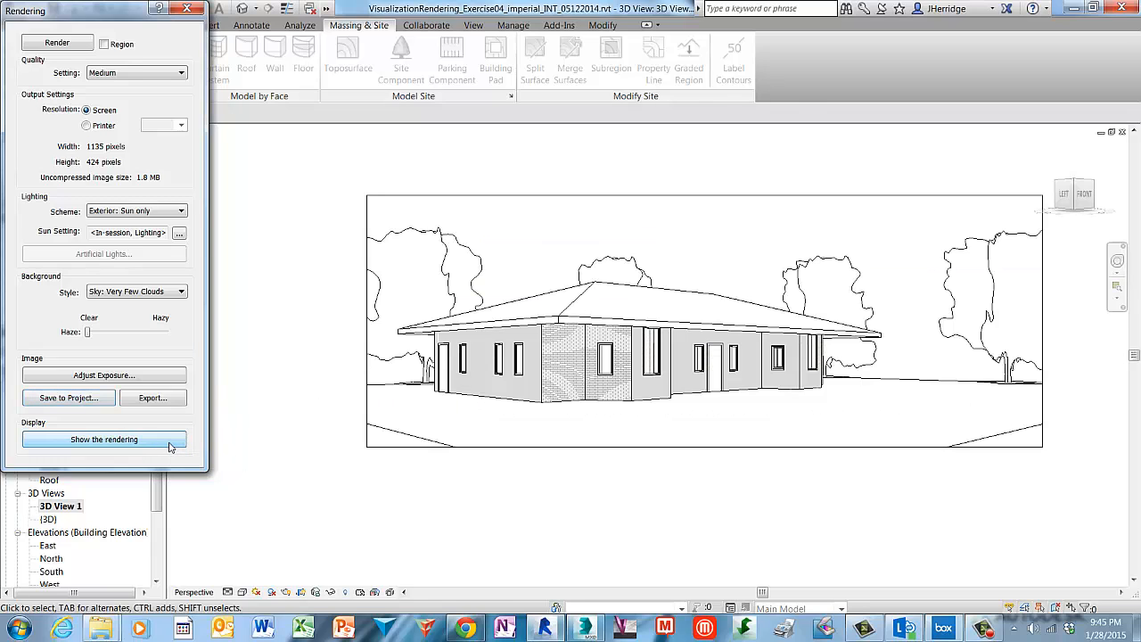
pyautogui.click(188, 10)
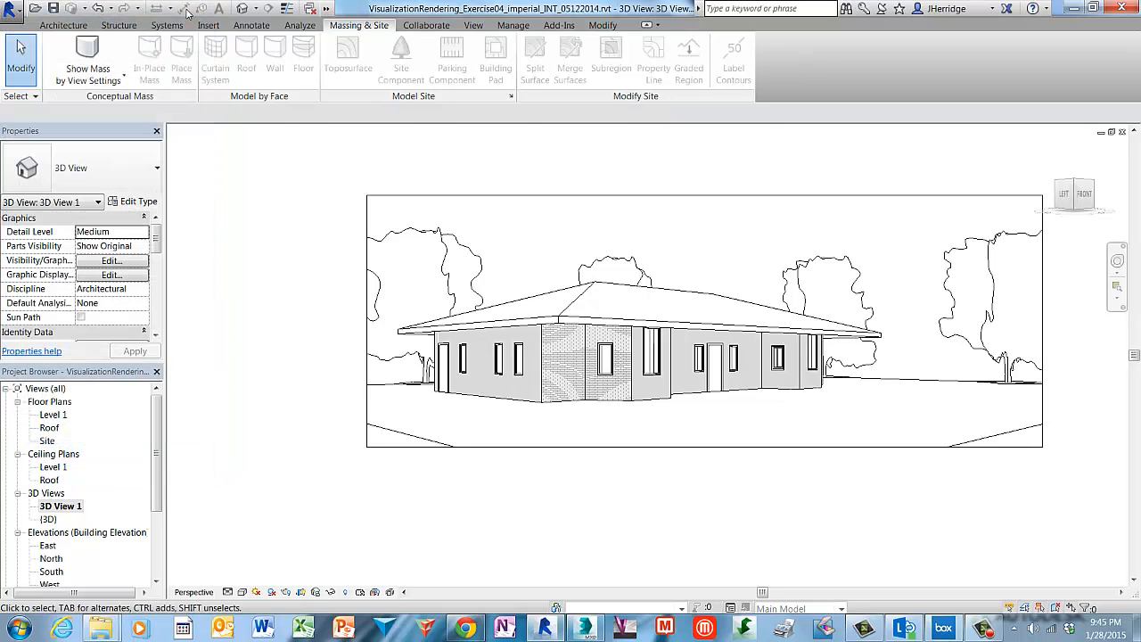
# - Open the saved rendering 3D View 1_1 from the project's Renderings to view it
pyautogui.moveTo(156, 445); pyautogui.dragTo(156, 503)
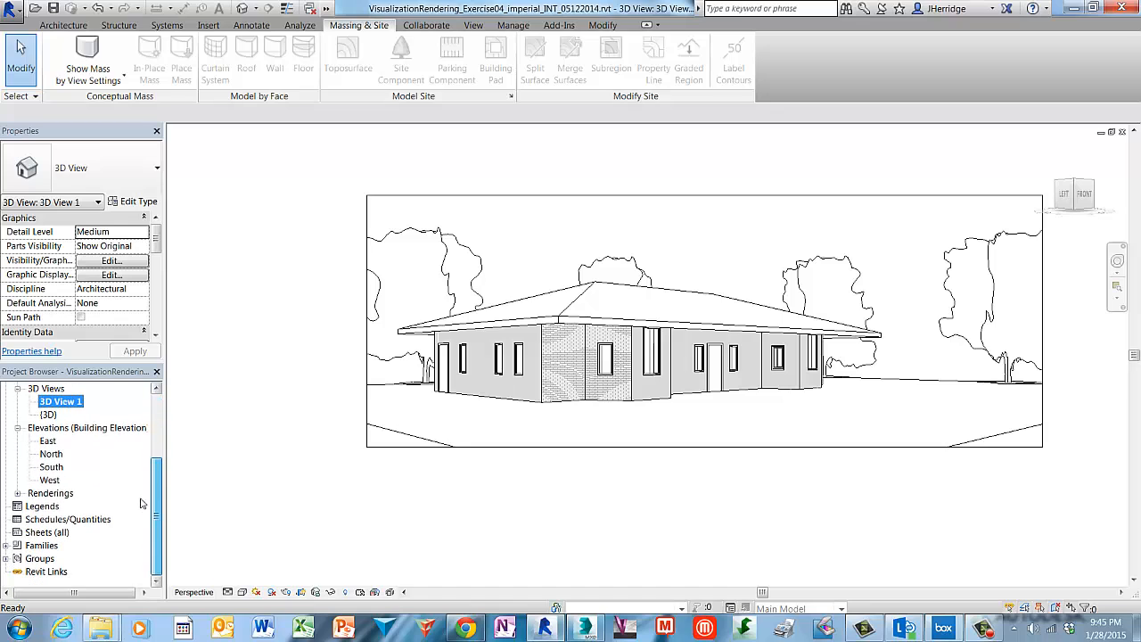
pyautogui.click(17, 493)
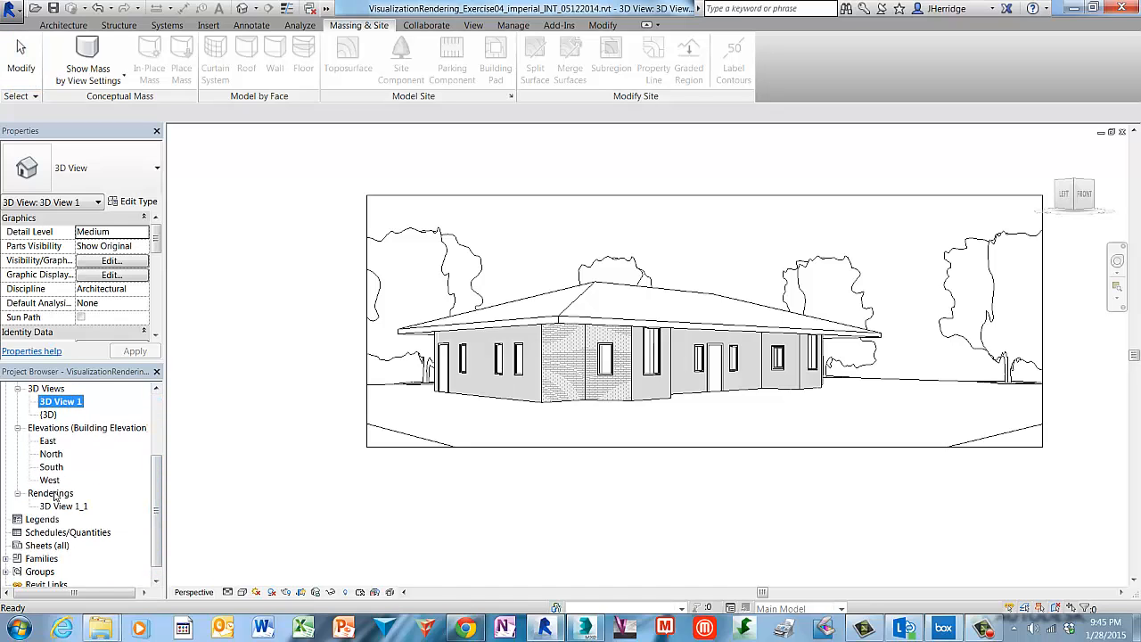
pyautogui.click(56, 493)
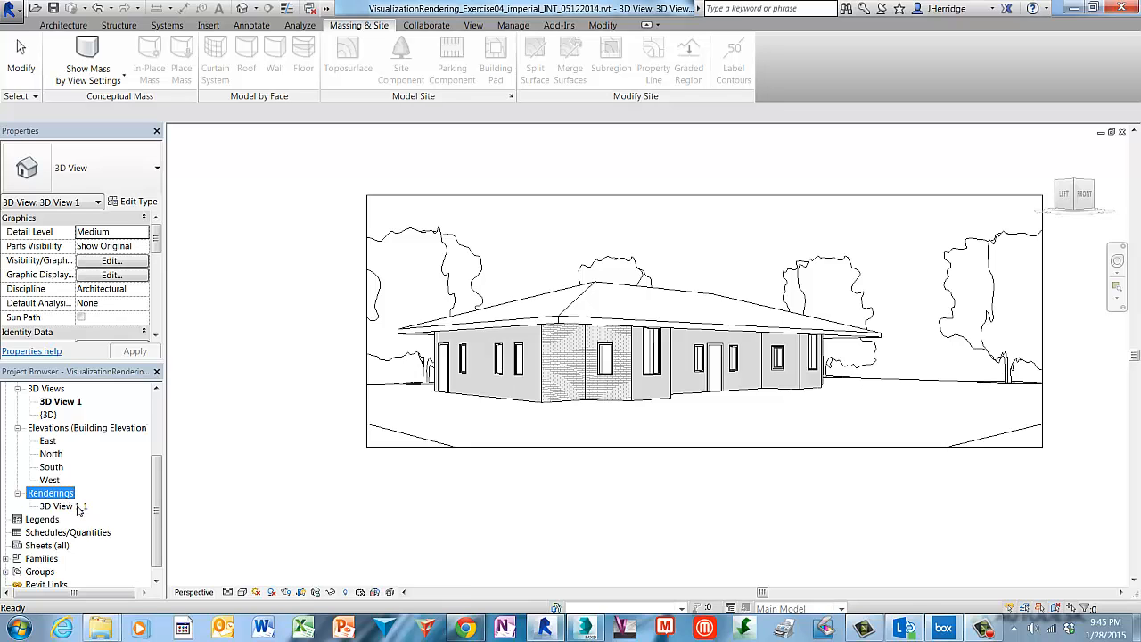
pyautogui.doubleClick(78, 507)
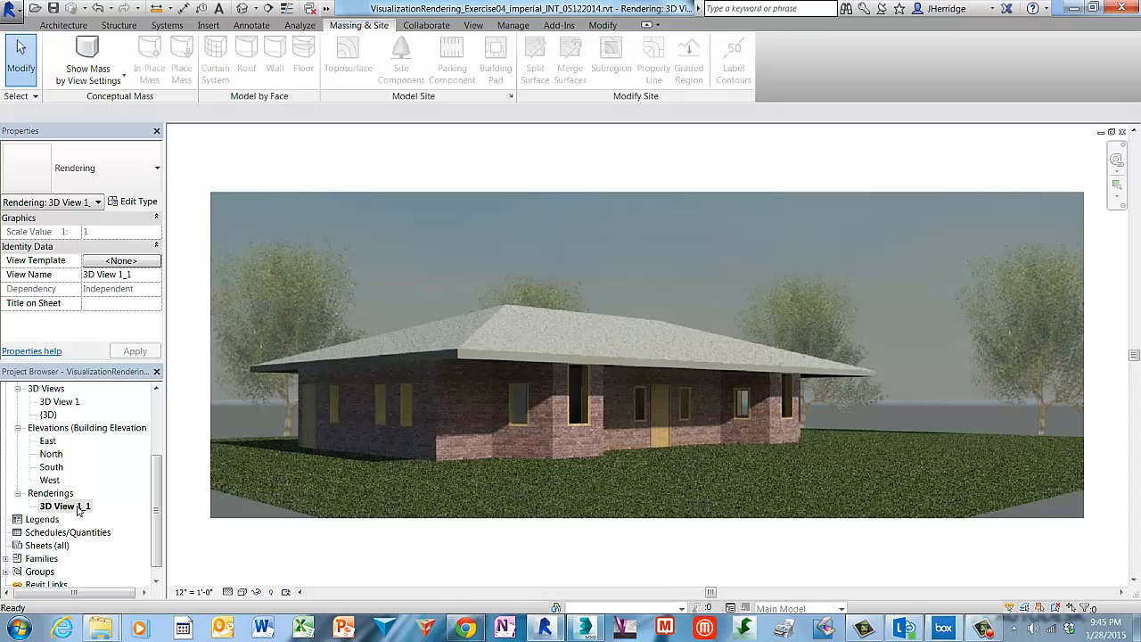
pyautogui.rightClick(78, 507)
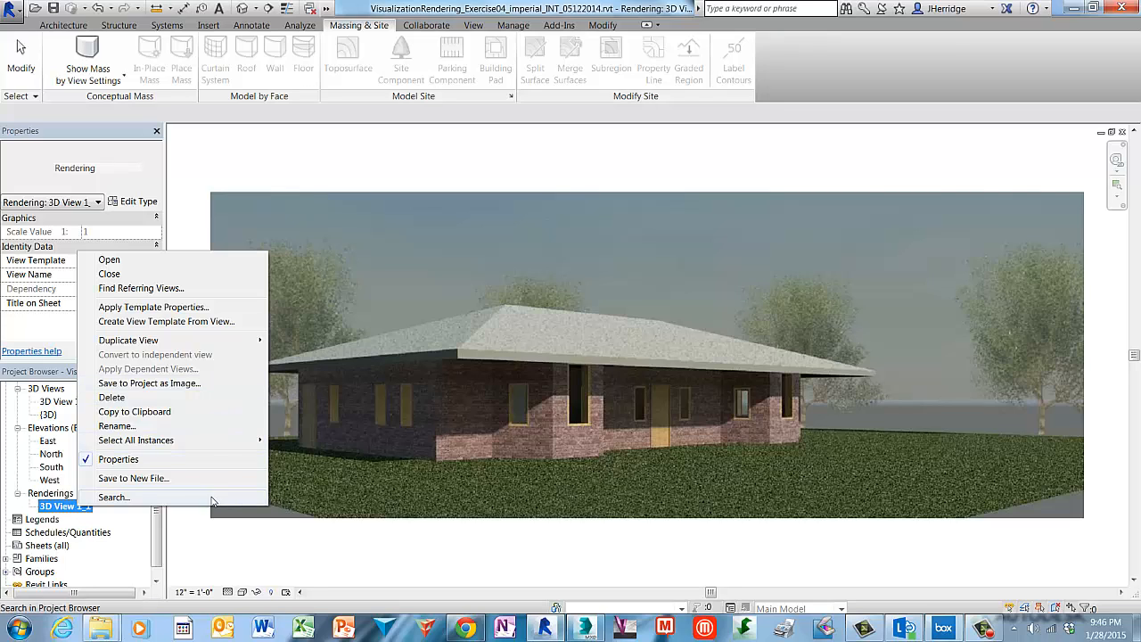
pyautogui.click(215, 540)
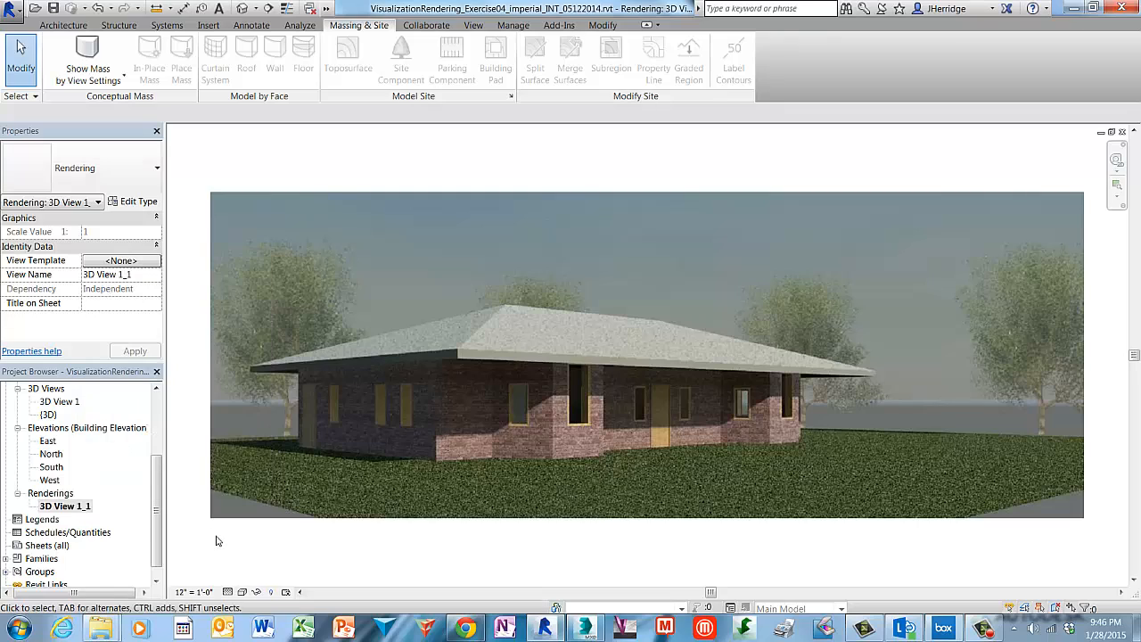
pyautogui.click(15, 12)
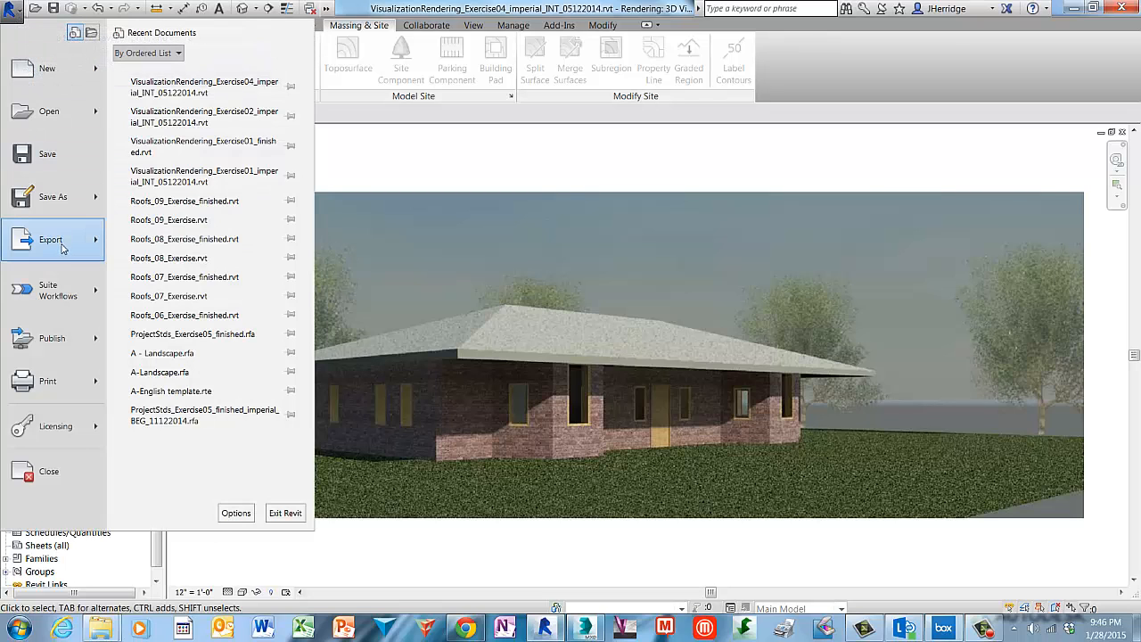
pyautogui.moveTo(63, 248)
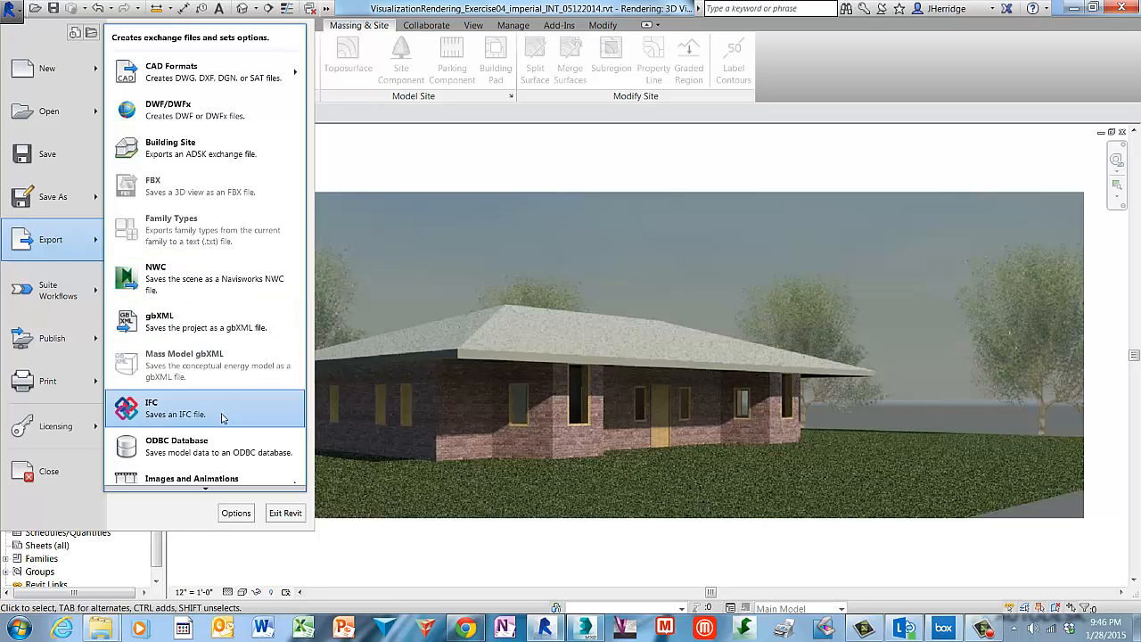
pyautogui.moveTo(220, 496)
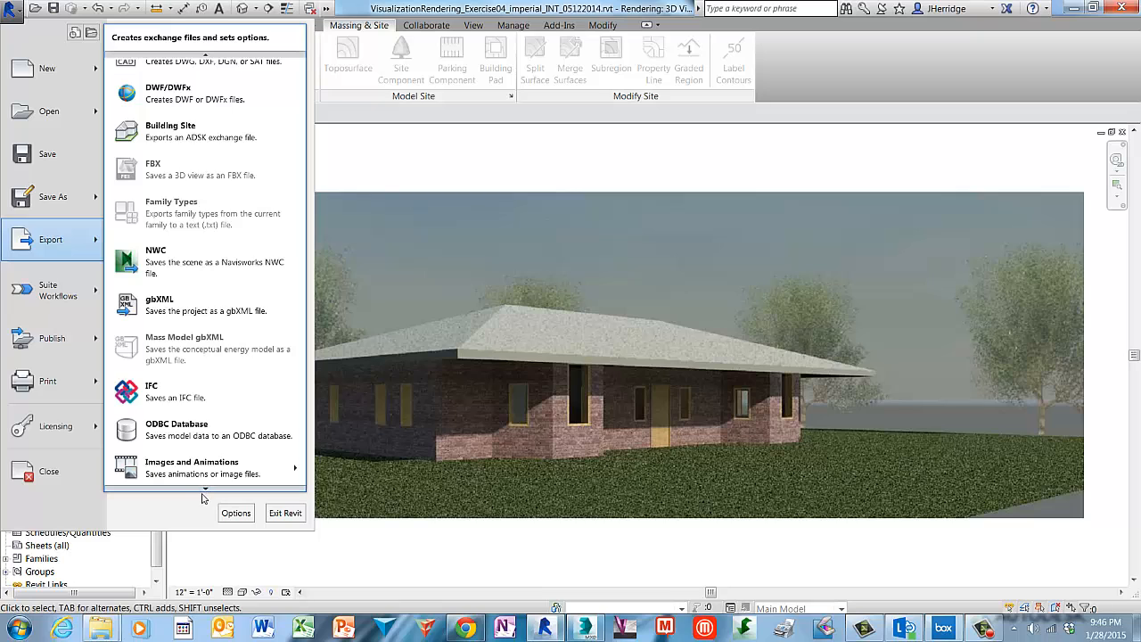
pyautogui.moveTo(226, 431)
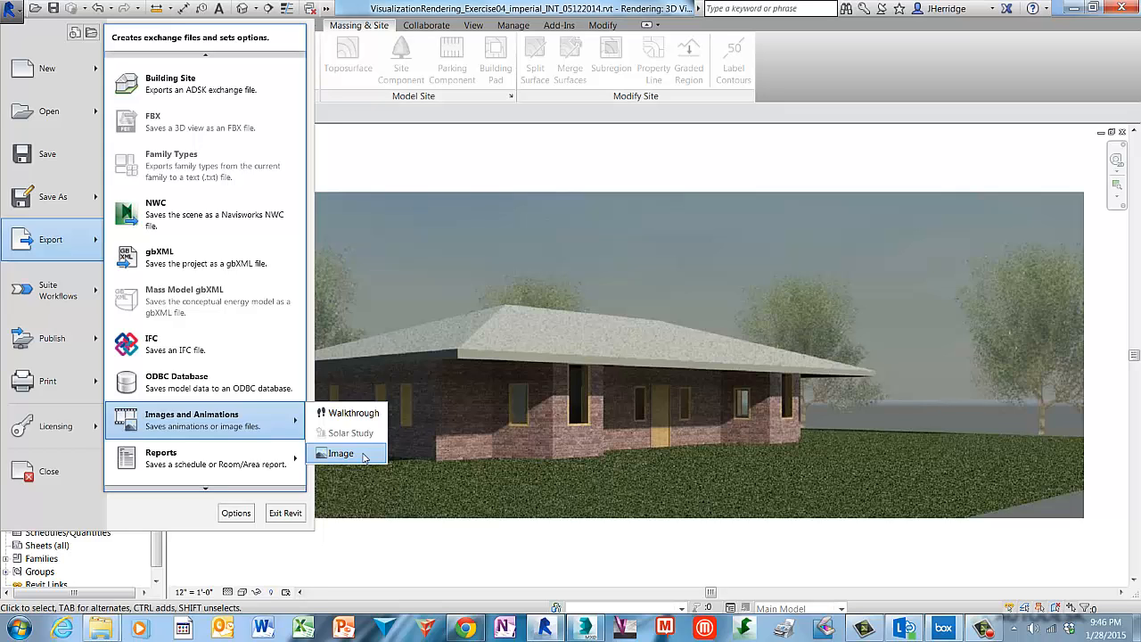
pyautogui.click(368, 553)
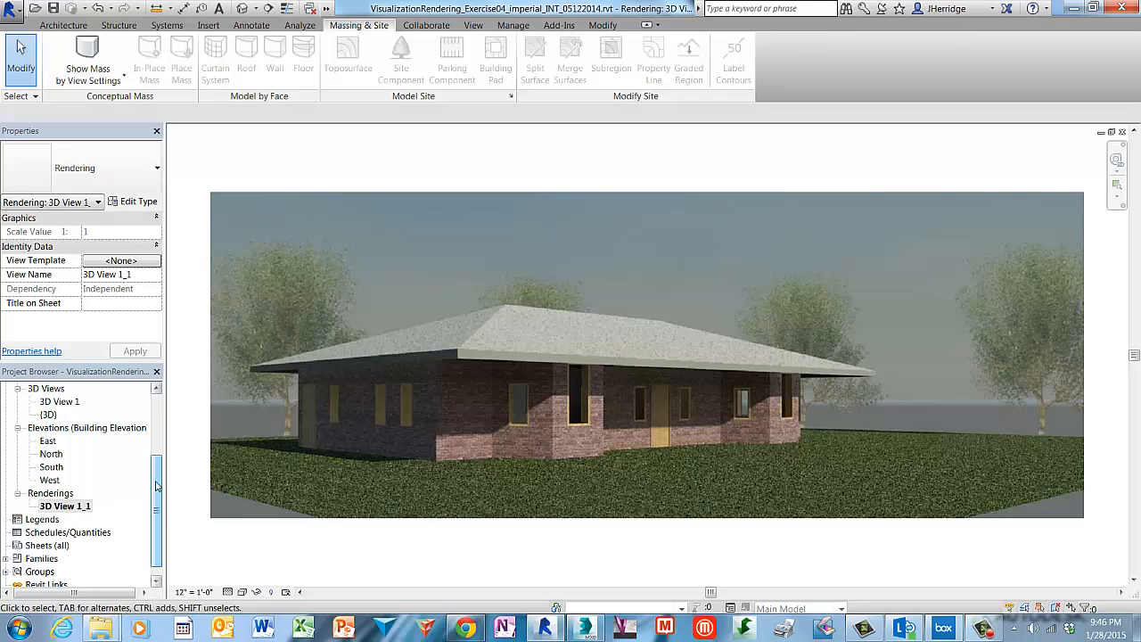
pyautogui.scroll(3, 118, 472)
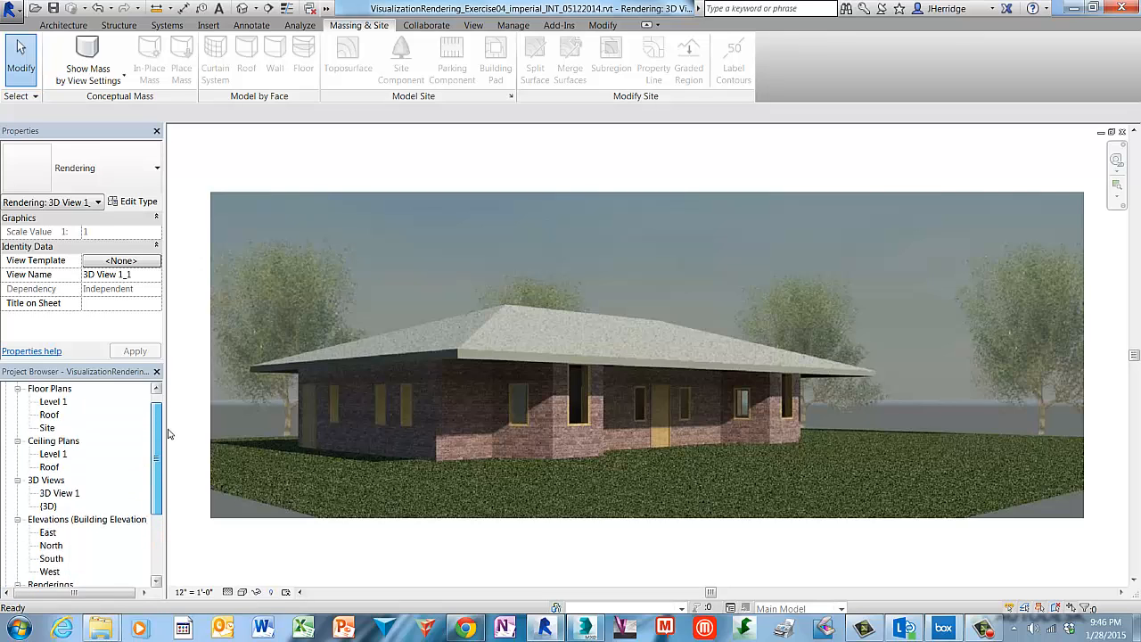
# - In 3D View 1, change the Finish 1 layer material of the roof type's structure to Roofing - Wood Shake
pyautogui.doubleClick(70, 496)
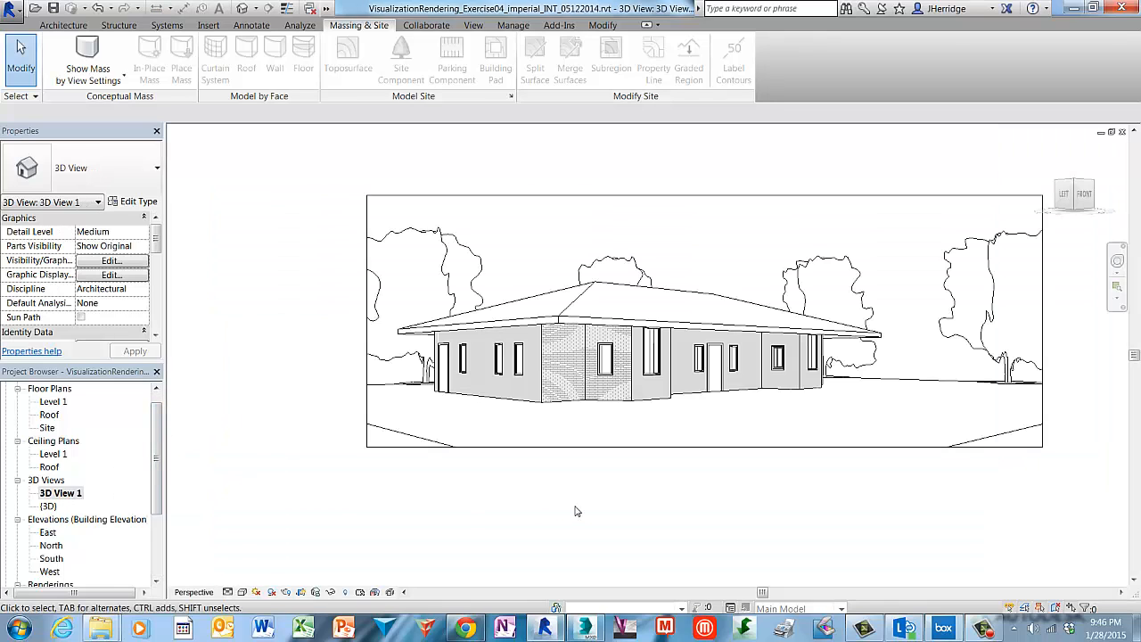
pyautogui.click(572, 308)
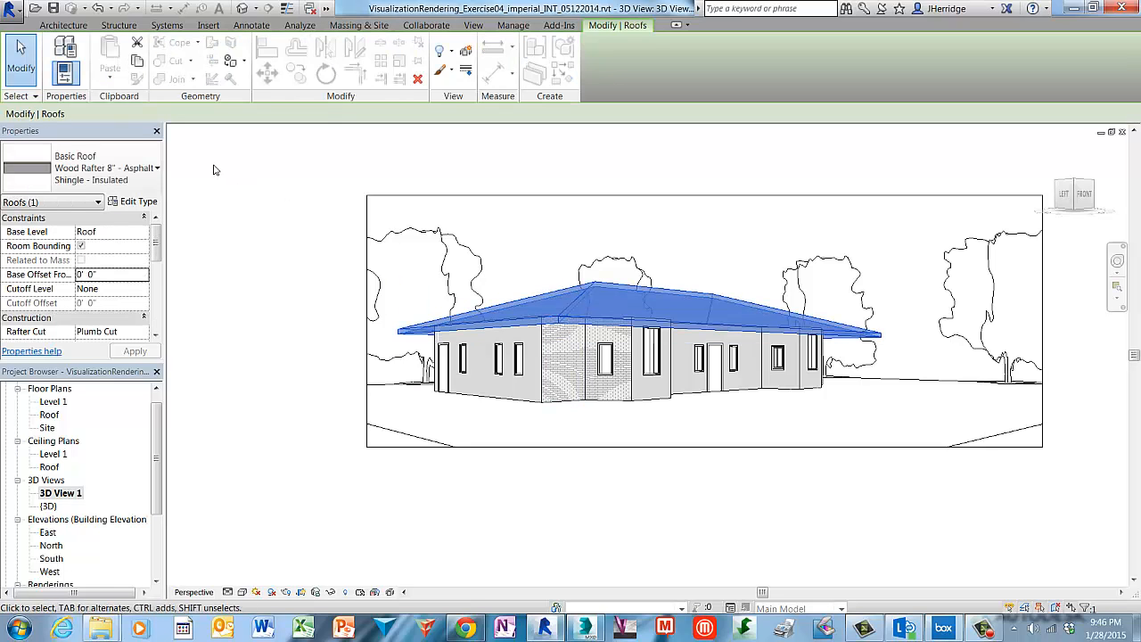
pyautogui.click(154, 204)
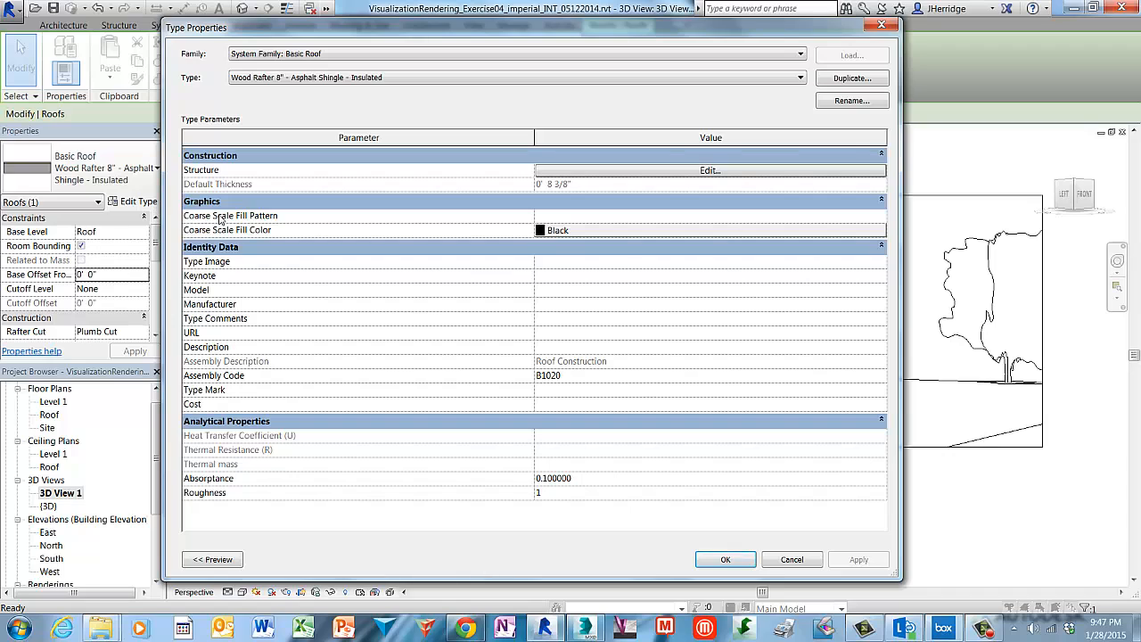
pyautogui.click(745, 171)
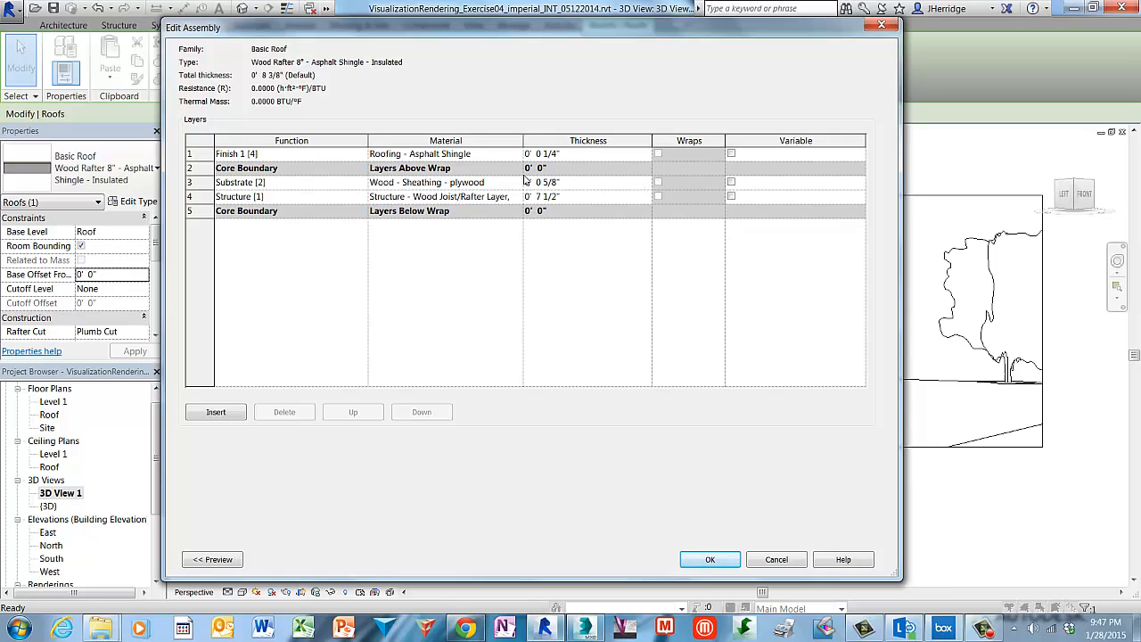
pyautogui.click(493, 155)
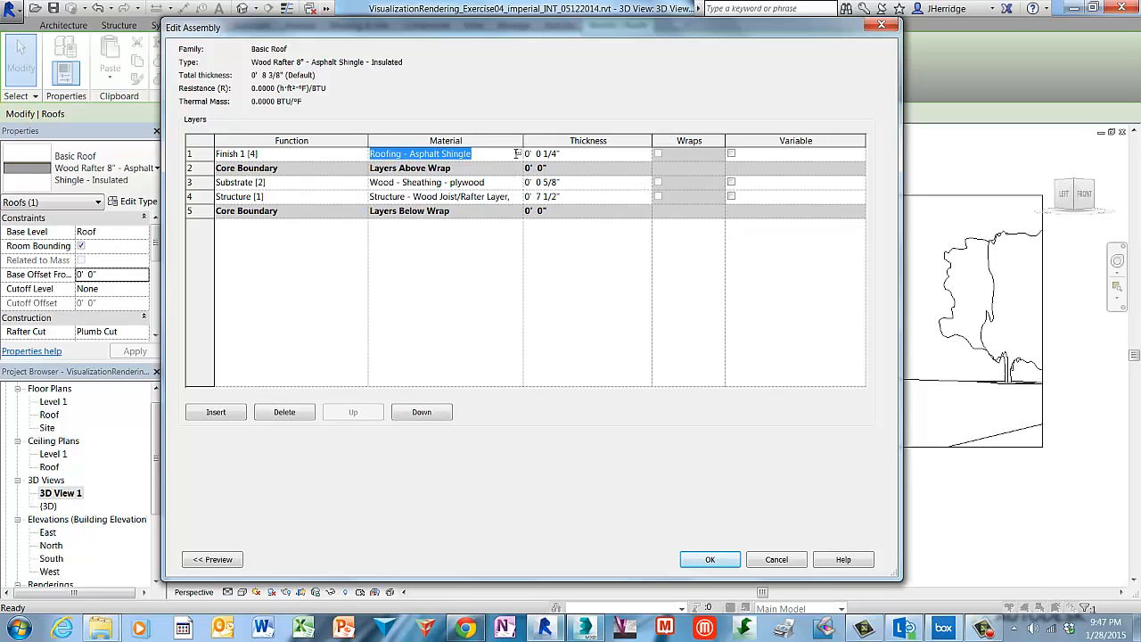
pyautogui.click(516, 154)
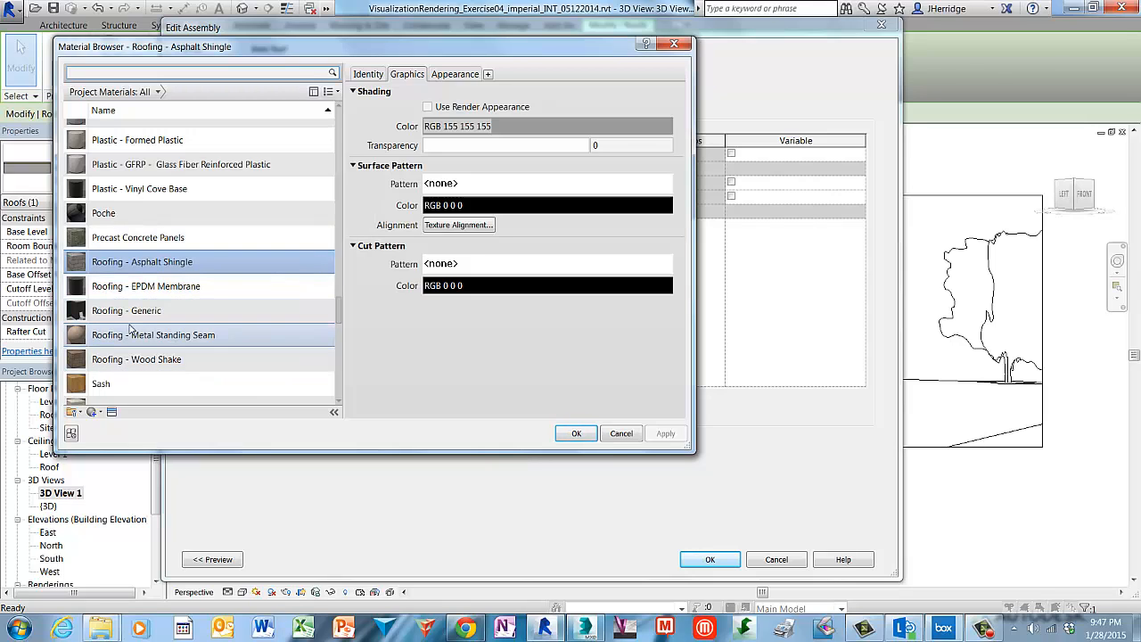
pyautogui.click(190, 360)
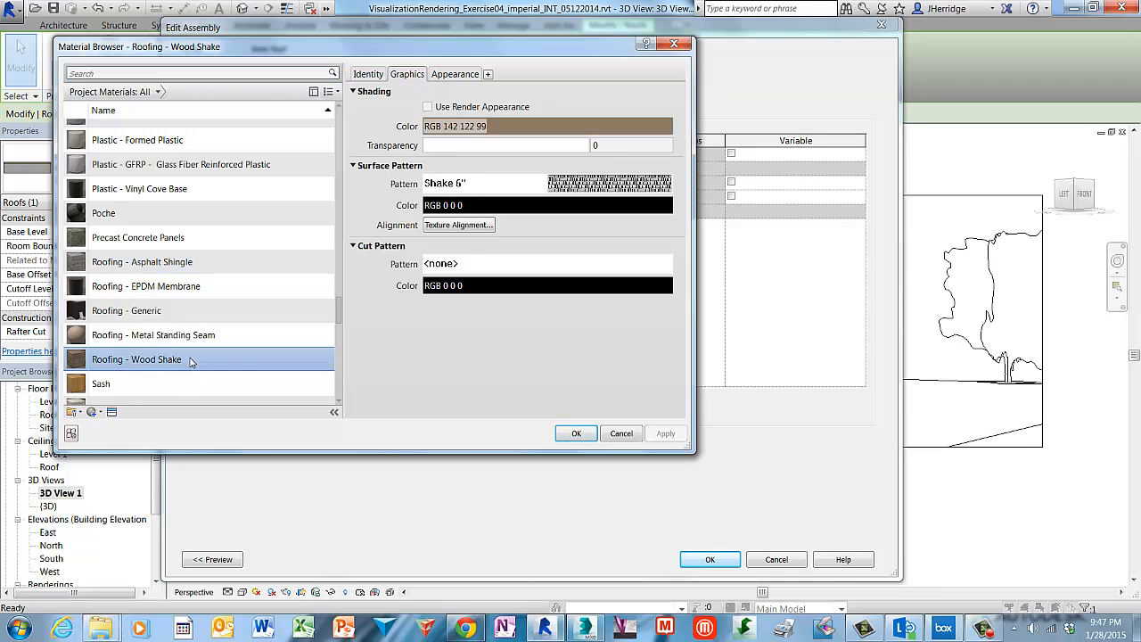
pyautogui.scroll(-1, 190, 360)
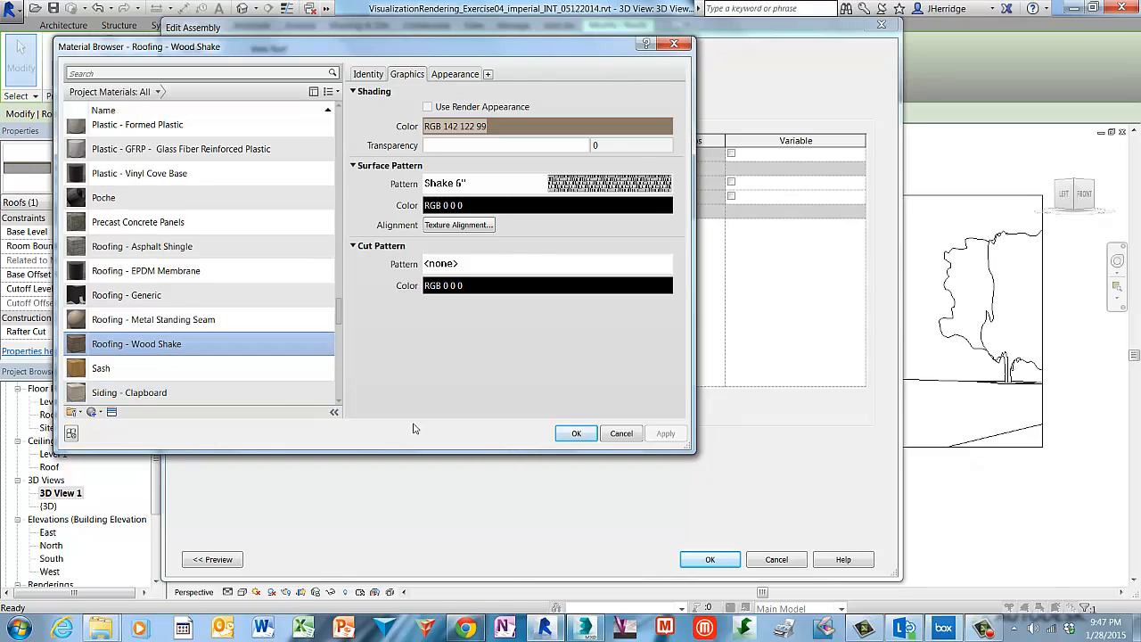
pyautogui.click(579, 435)
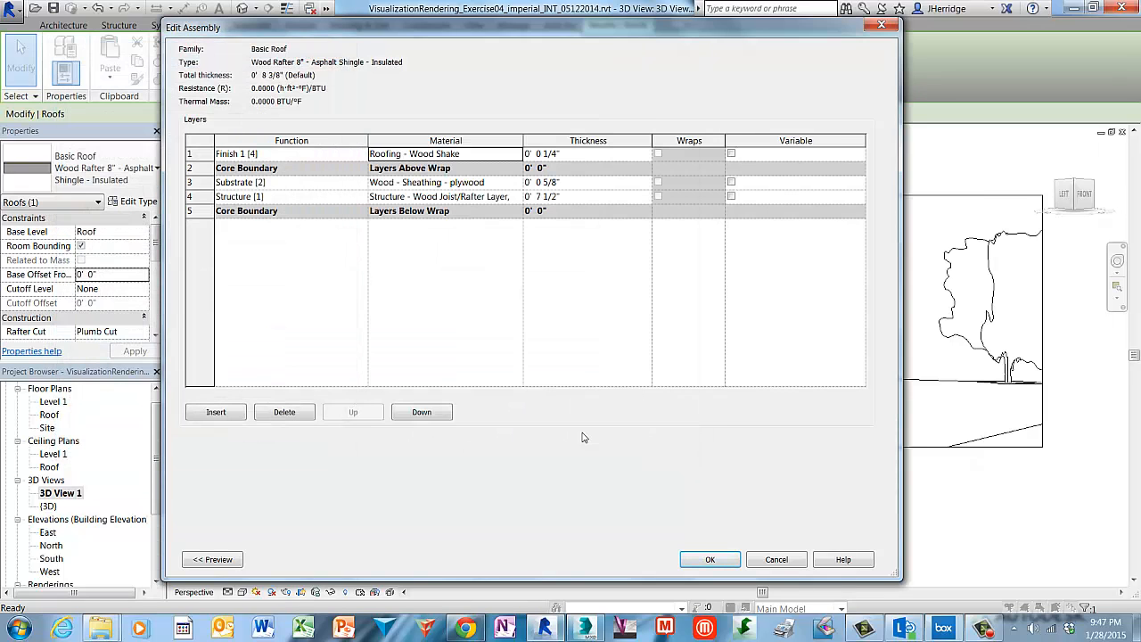
pyautogui.click(710, 560)
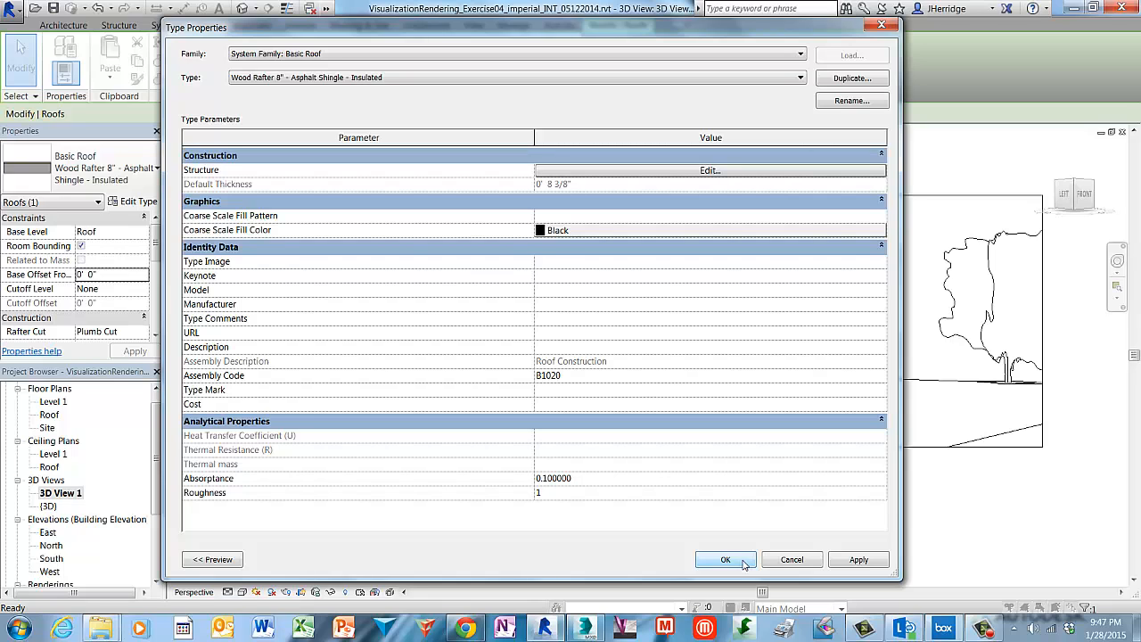
pyautogui.click(724, 559)
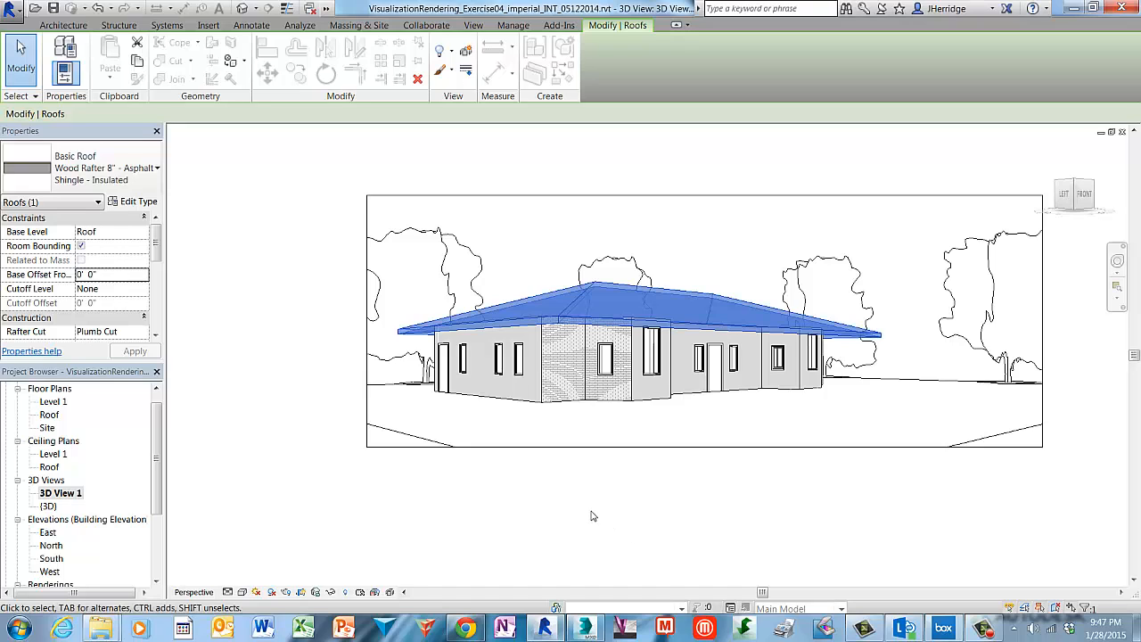
pyautogui.click(285, 329)
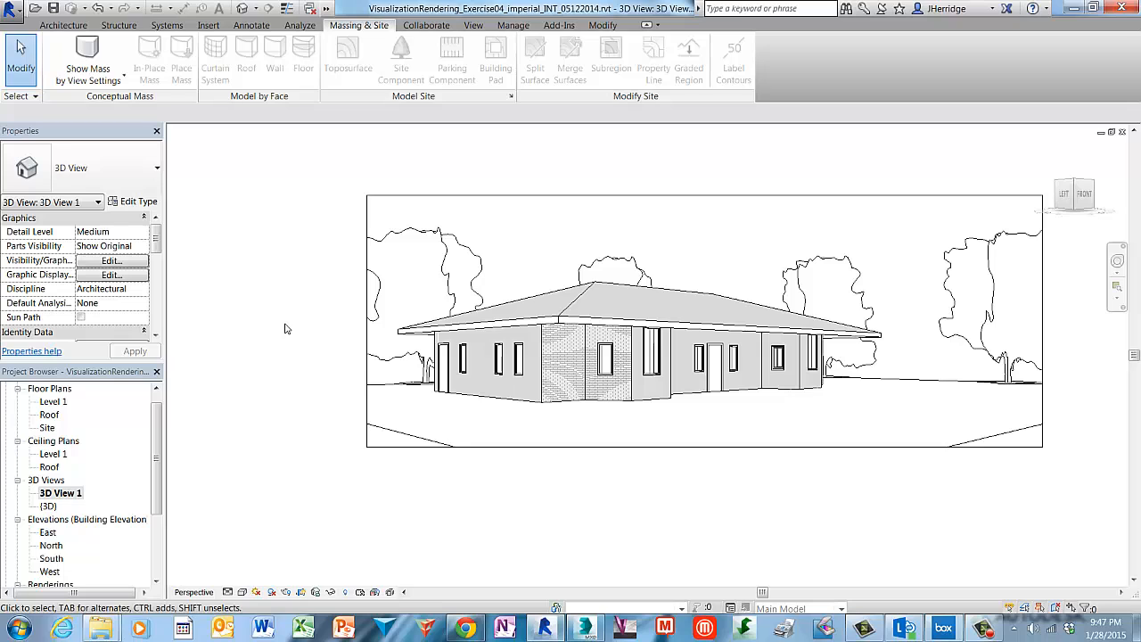
# - For the front corner brick wall's type, open the Finish 1 layer's Masonry - Brick material appearance and its texture image for editing
pyautogui.click(560, 398)
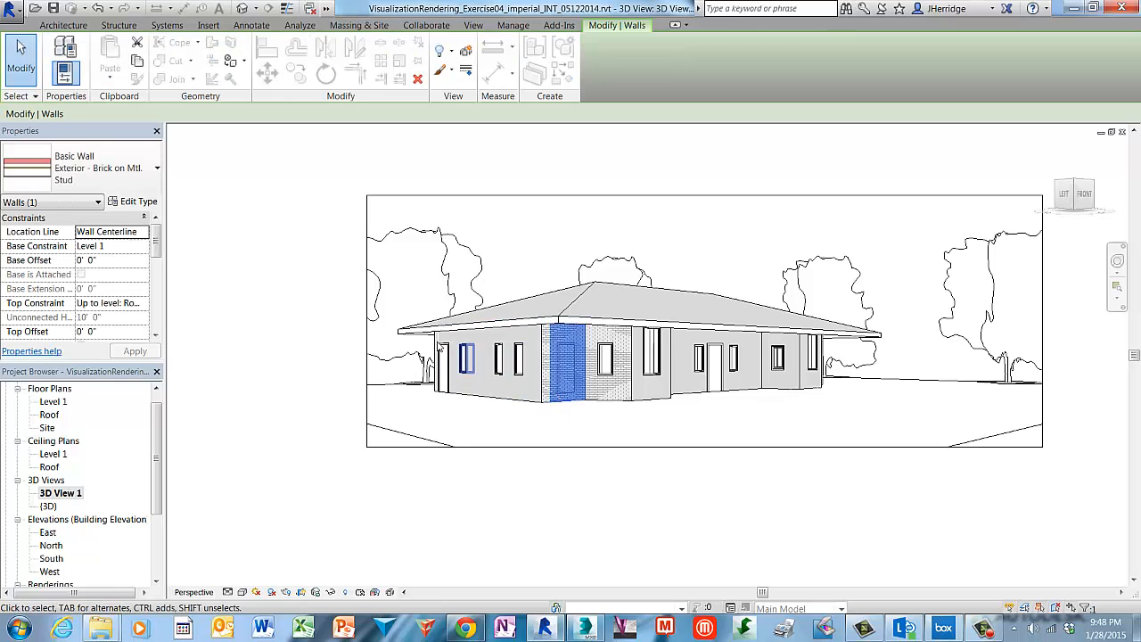
pyautogui.click(139, 201)
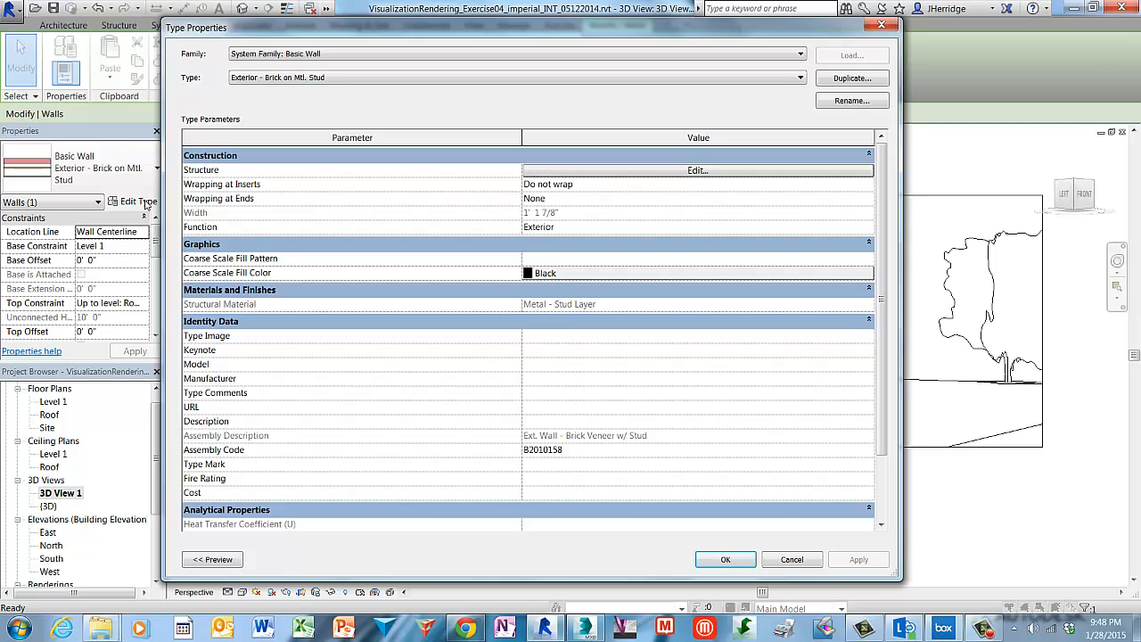
pyautogui.click(739, 171)
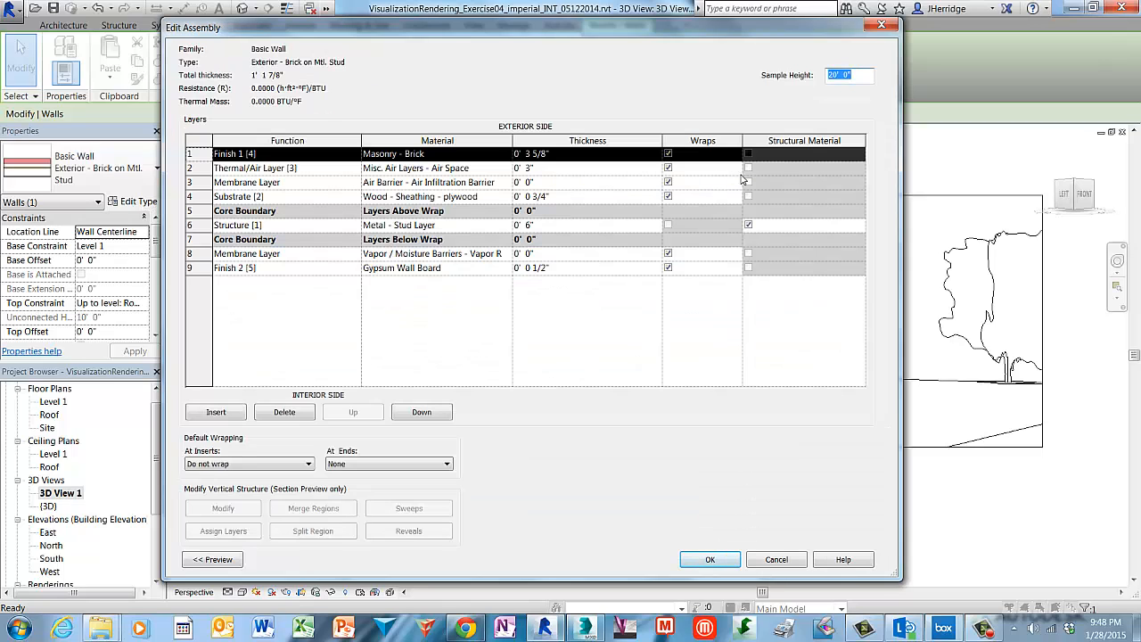
pyautogui.click(448, 156)
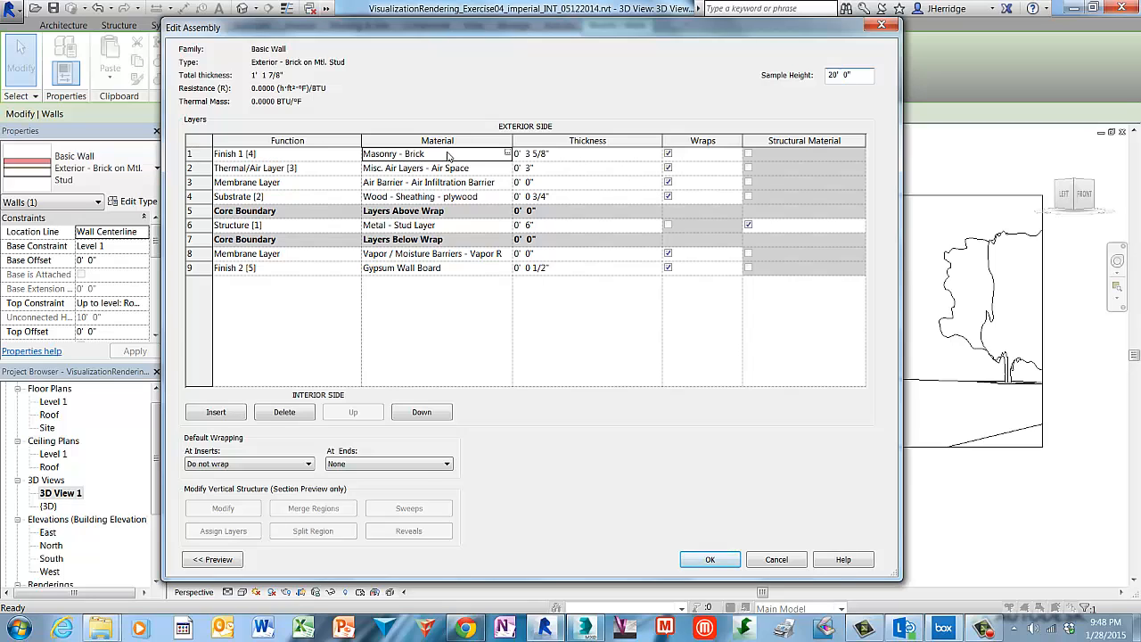
pyautogui.click(452, 157)
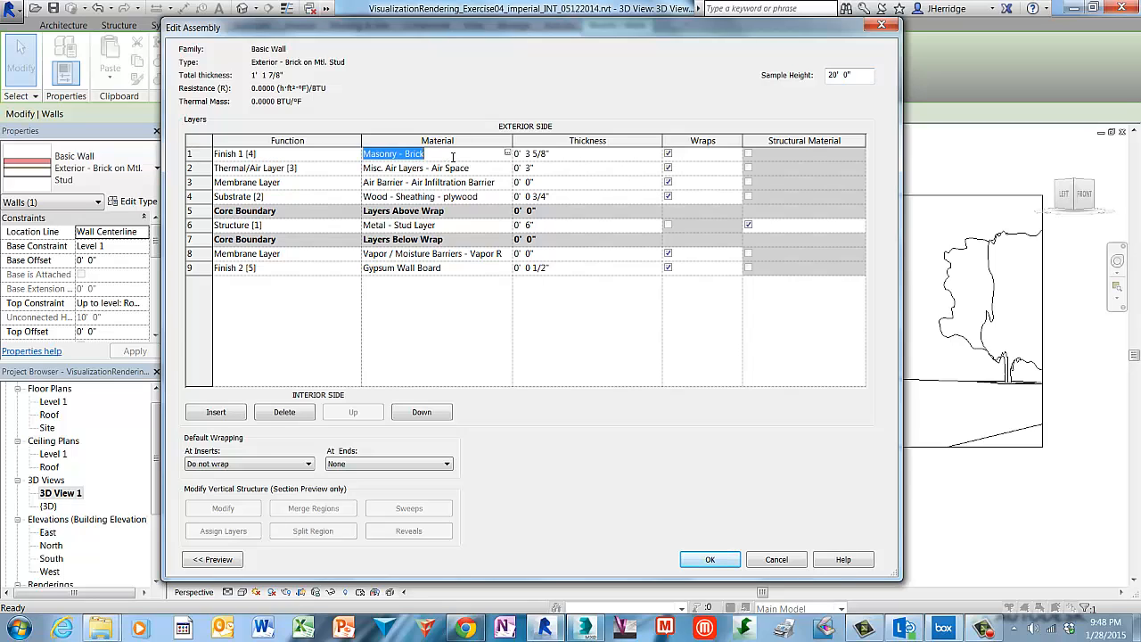
pyautogui.click(507, 154)
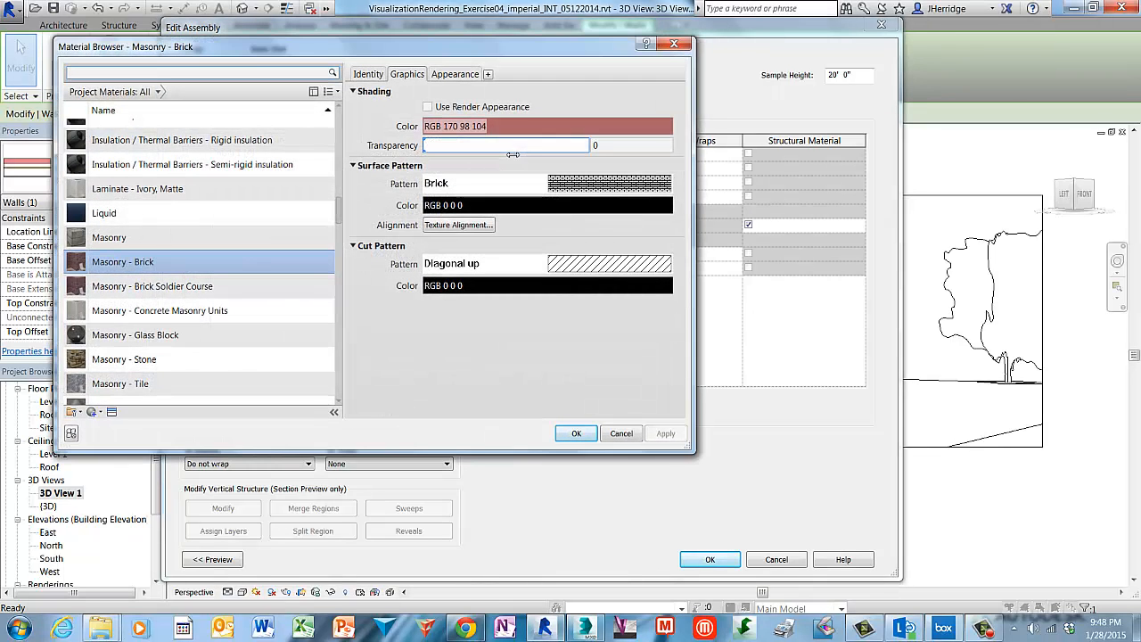
pyautogui.click(454, 74)
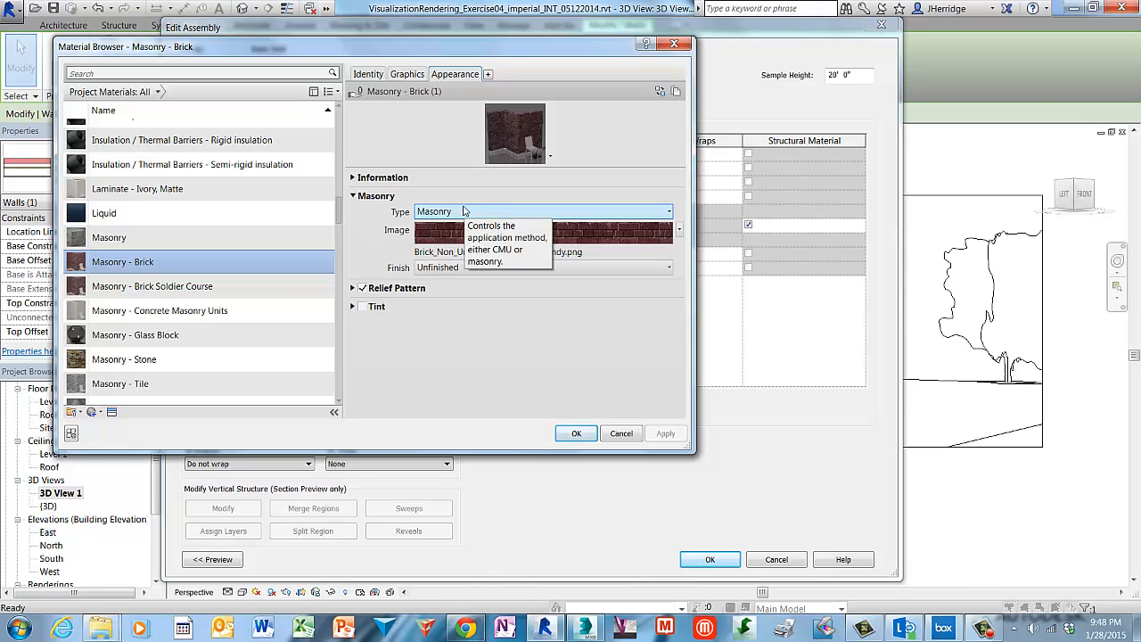
pyautogui.click(623, 234)
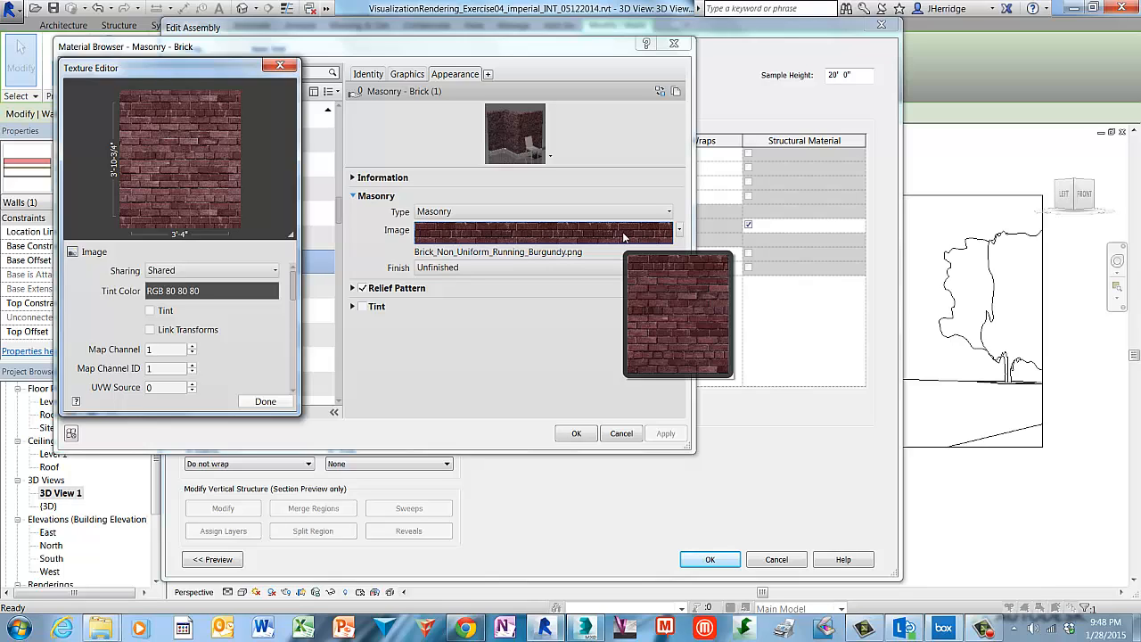
# - Replace the Masonry - Brick appearance asset with Uniform Running - Brown from the Masonry/Brick appearance library and apply the wall type changes
pyautogui.click(659, 92)
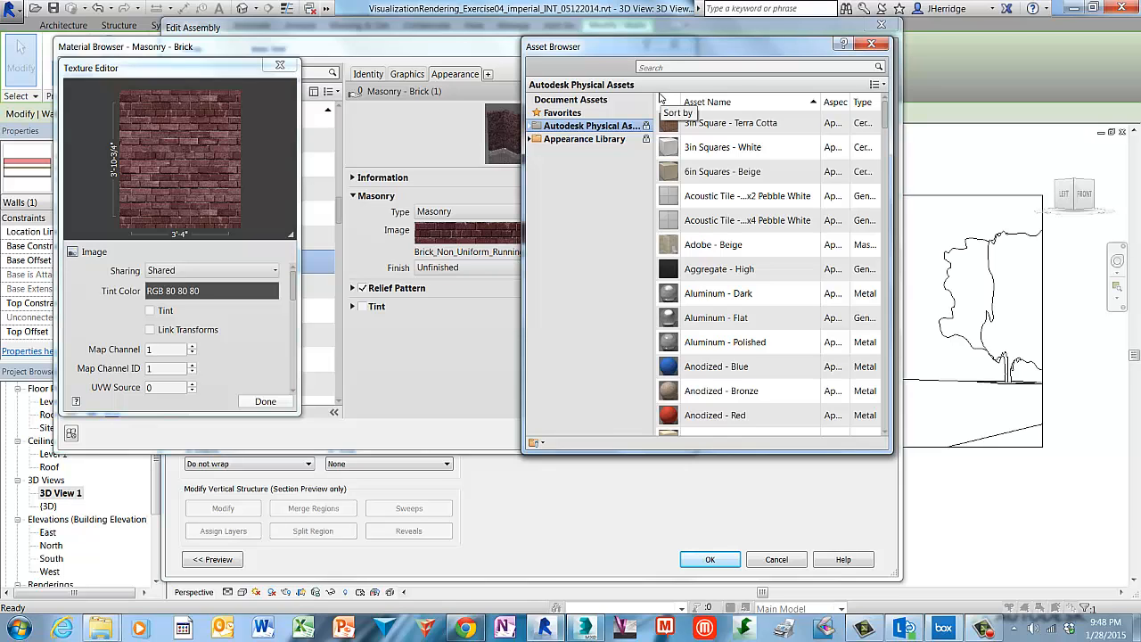
pyautogui.click(532, 140)
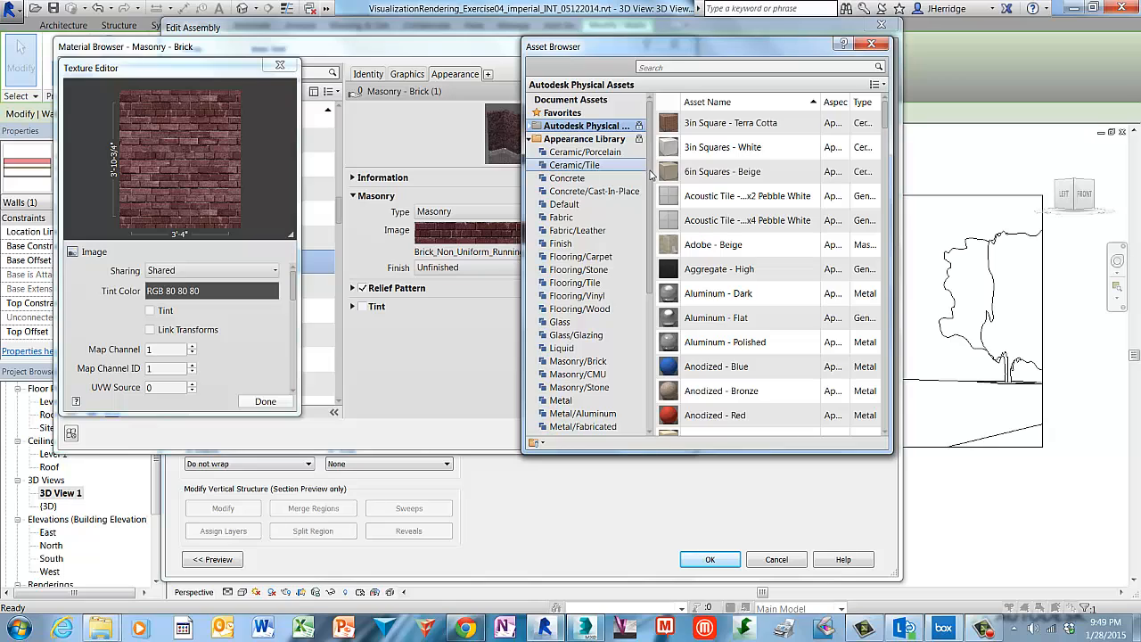
pyautogui.moveTo(648, 171); pyautogui.dragTo(651, 217)
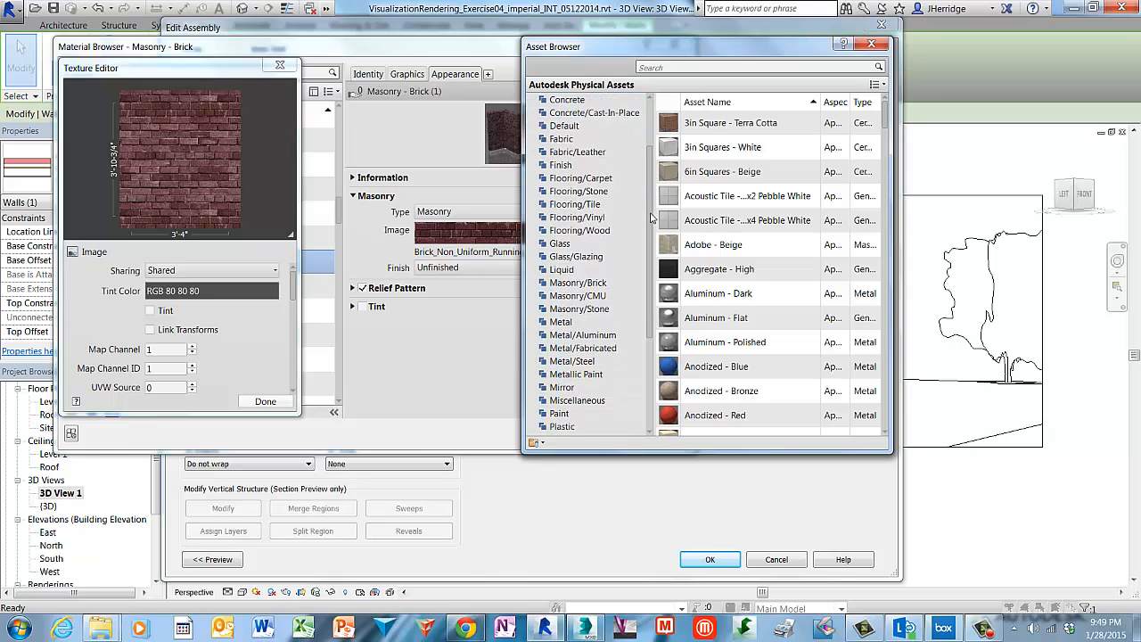
pyautogui.click(616, 285)
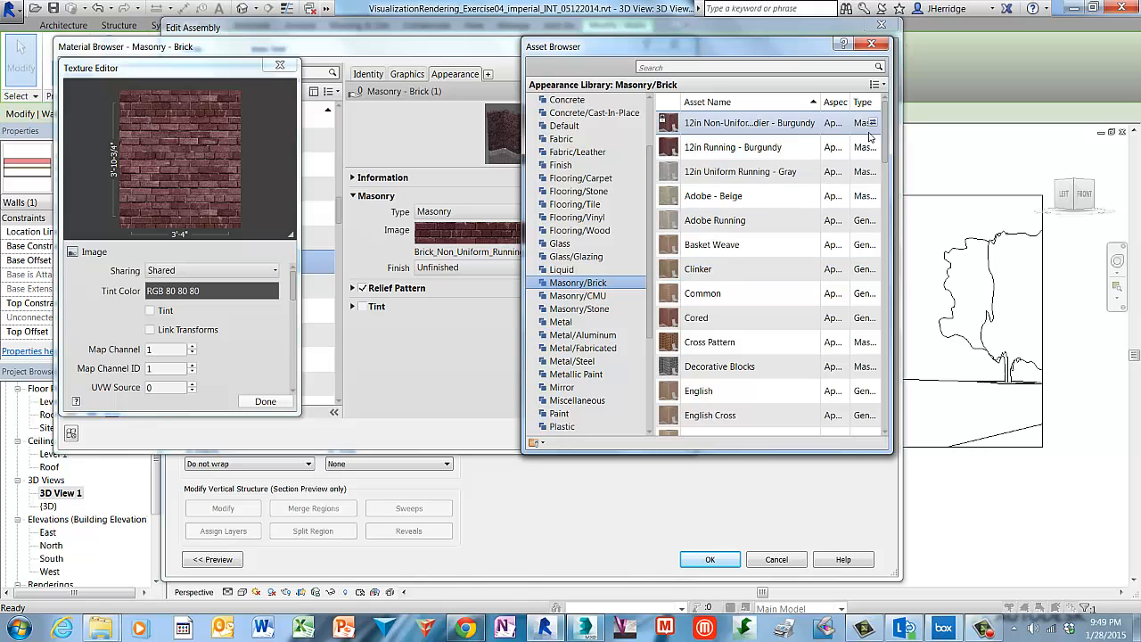
pyautogui.moveTo(885, 130); pyautogui.dragTo(882, 369)
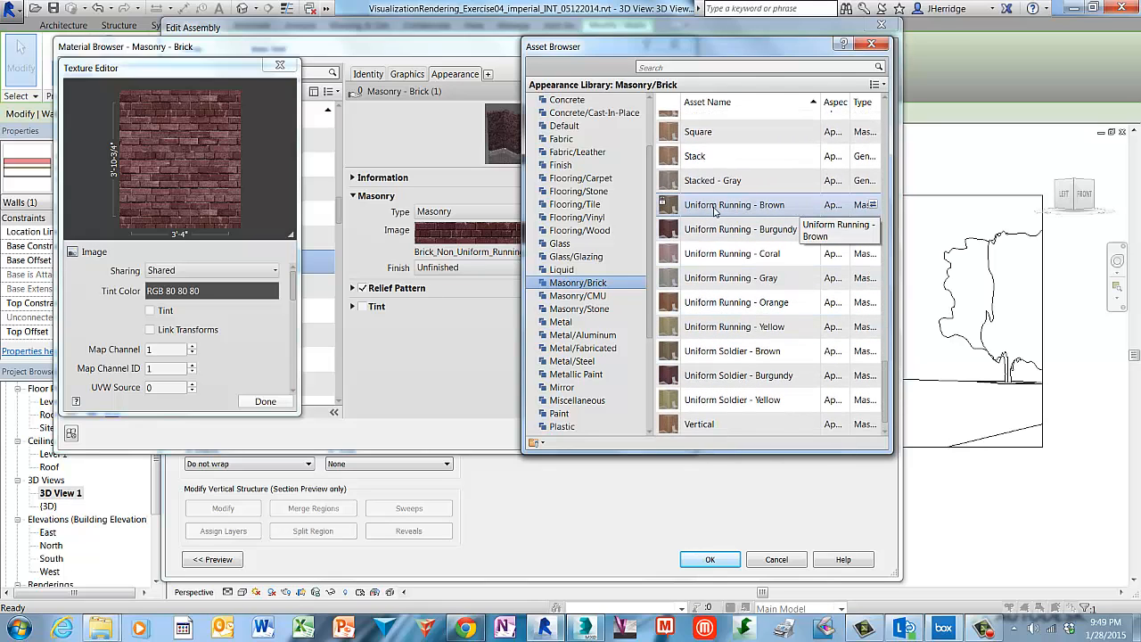
pyautogui.doubleClick(803, 206)
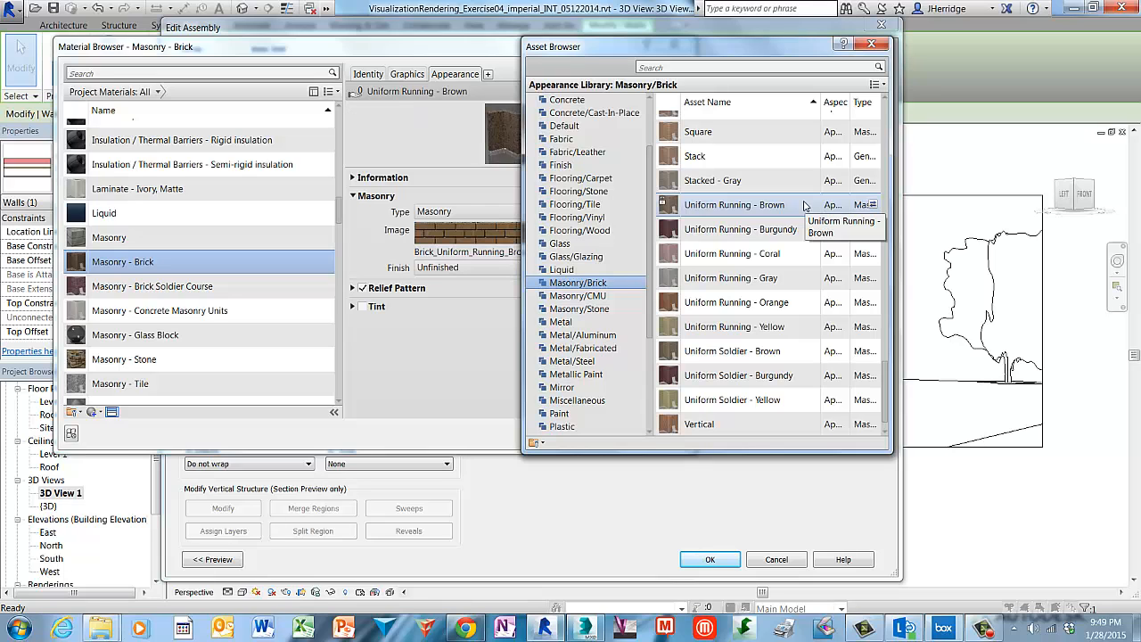
pyautogui.scroll(1, 757, 134)
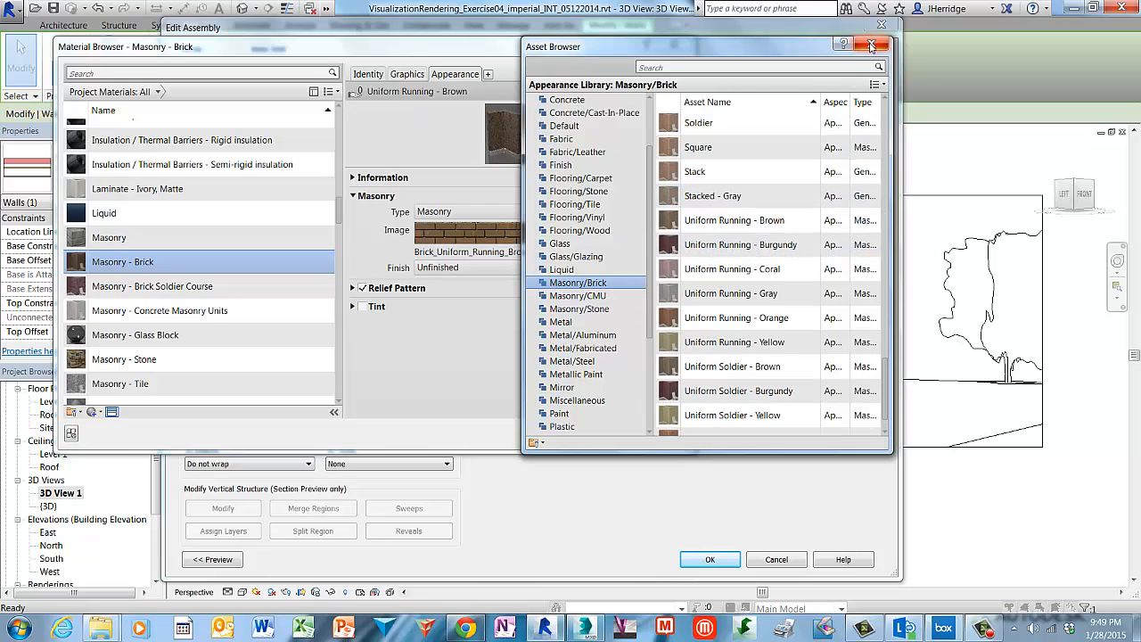
pyautogui.click(871, 47)
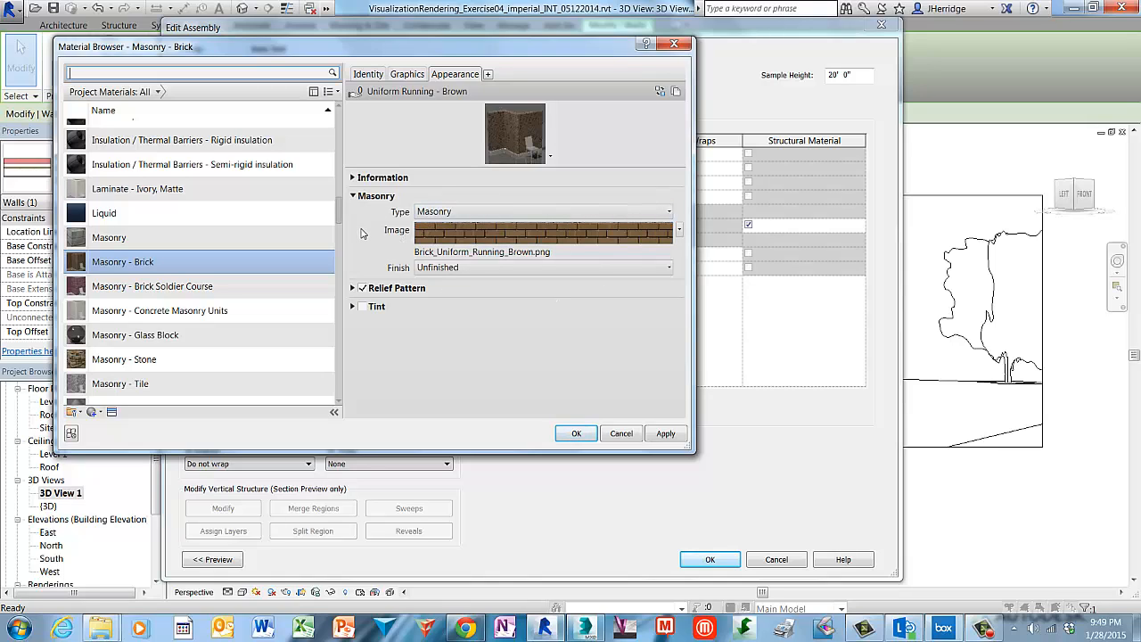
pyautogui.click(576, 434)
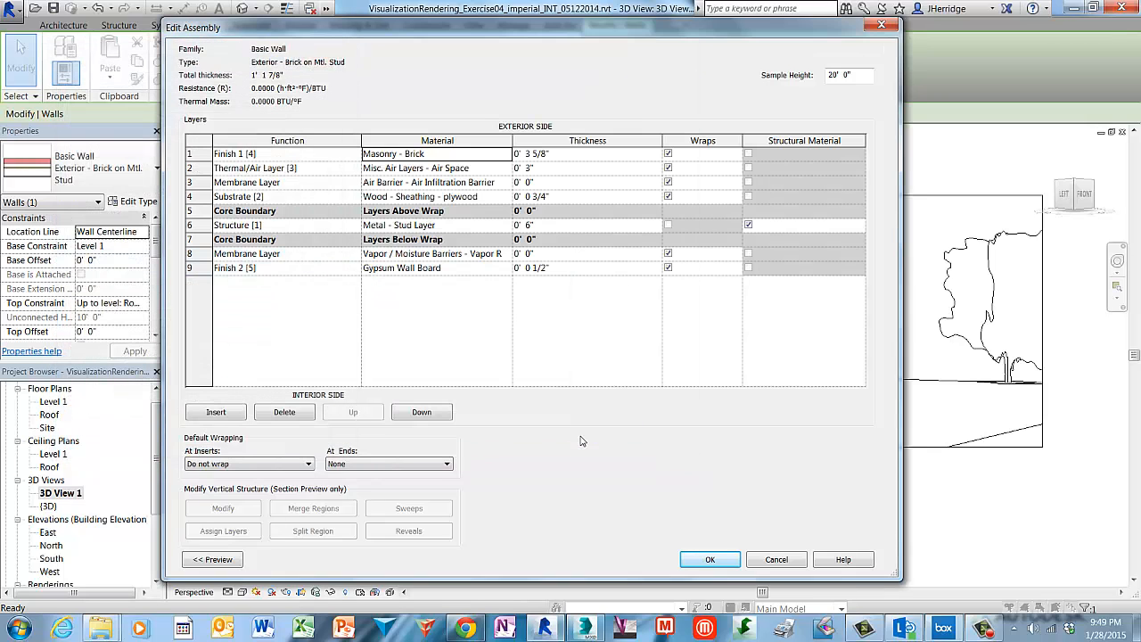
pyautogui.click(710, 560)
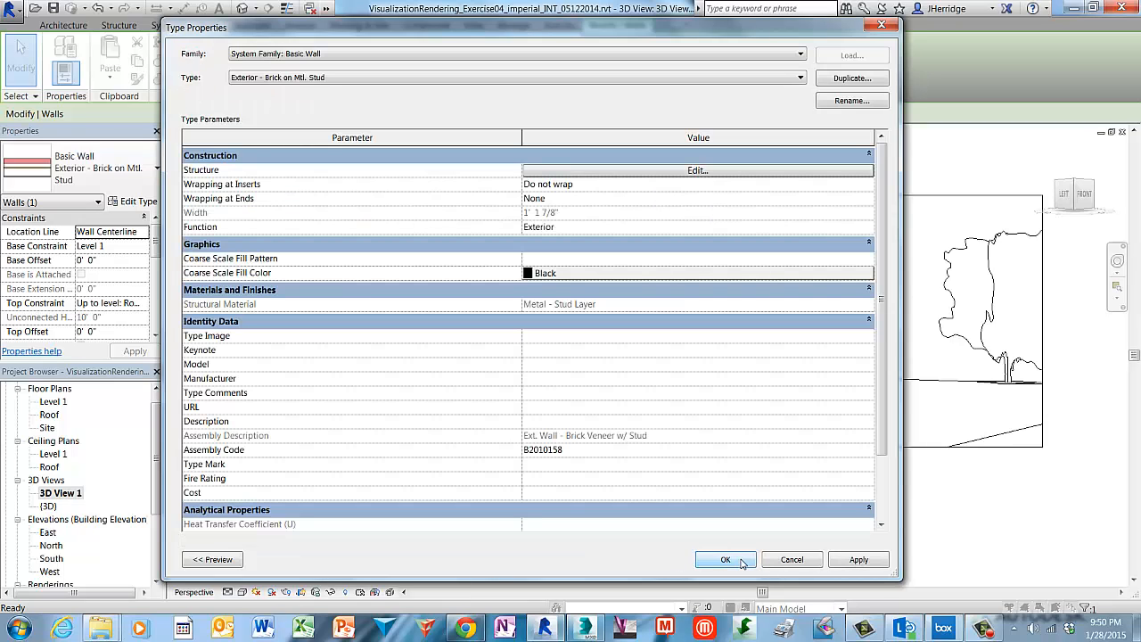
pyautogui.click(741, 562)
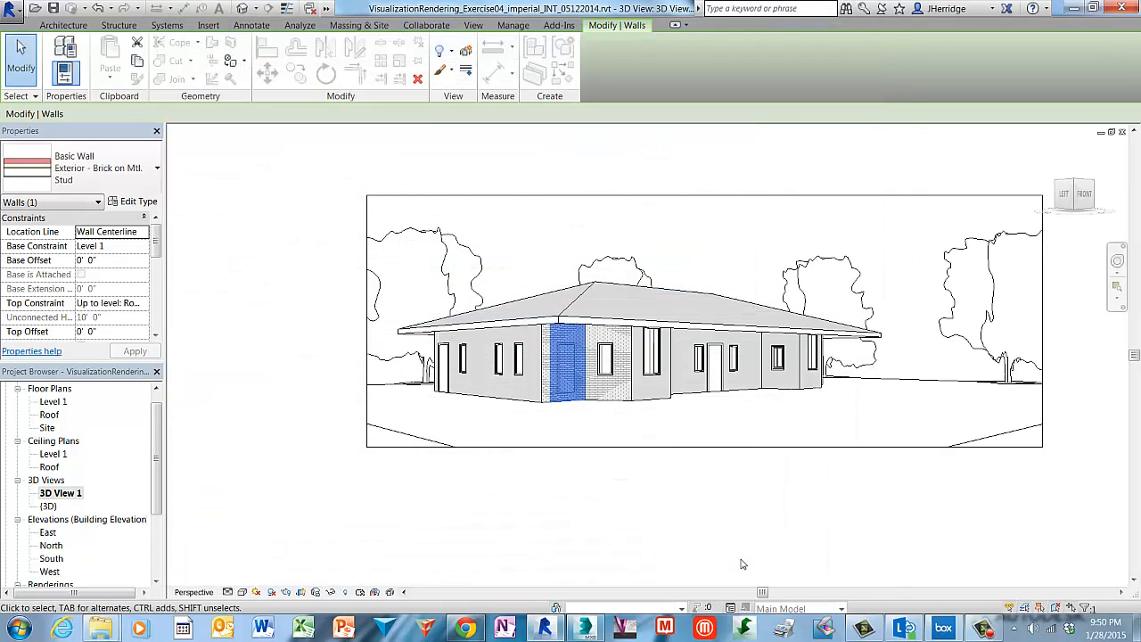
pyautogui.click(588, 515)
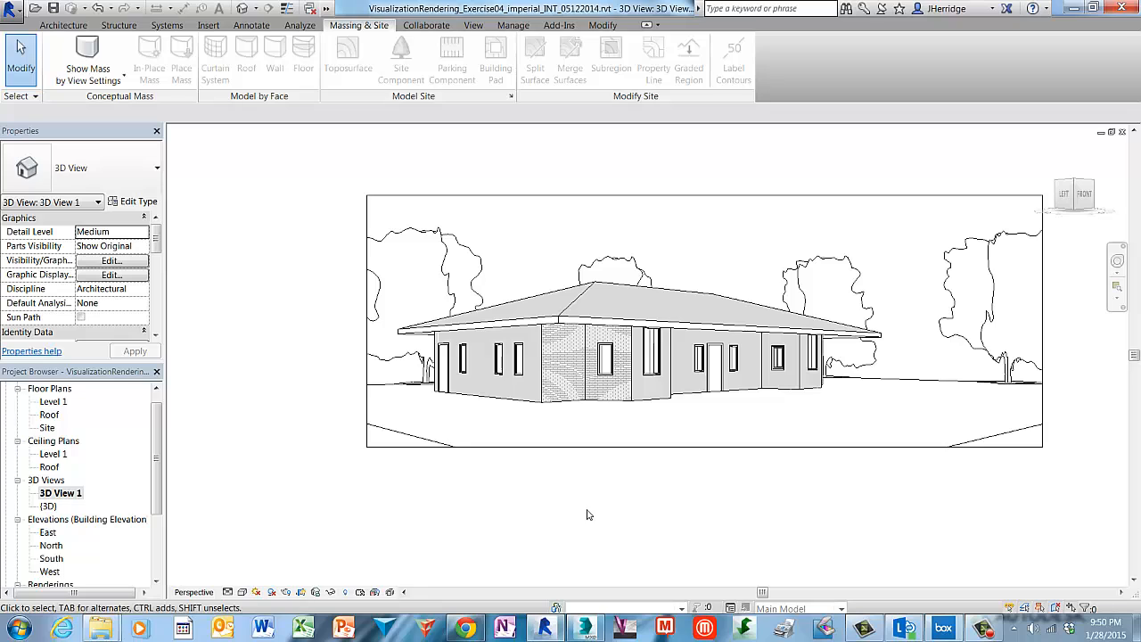
# - Render 3D View 1 at Medium quality with the new roof and wall materials and dismiss the progress dialog on completion
pyautogui.click(286, 593)
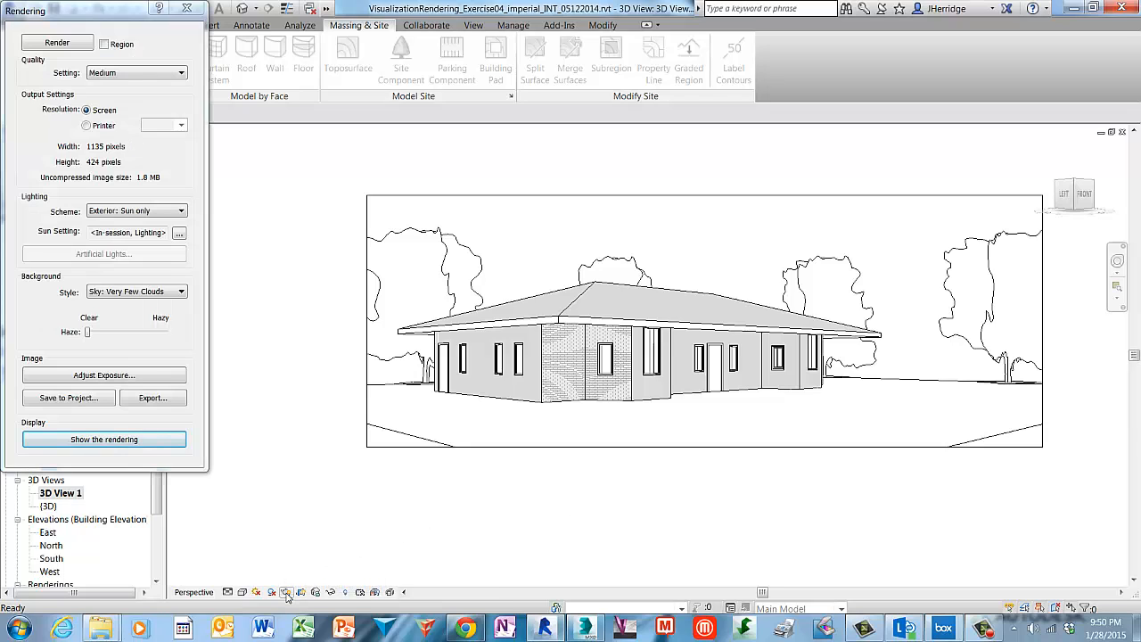
pyautogui.click(57, 43)
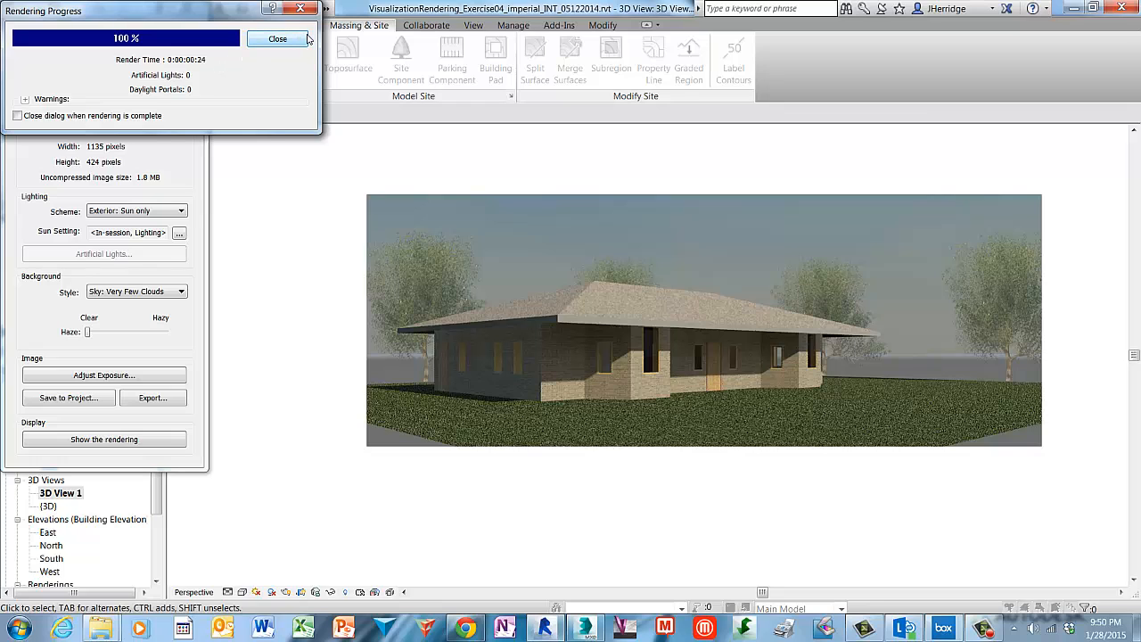
pyautogui.click(278, 39)
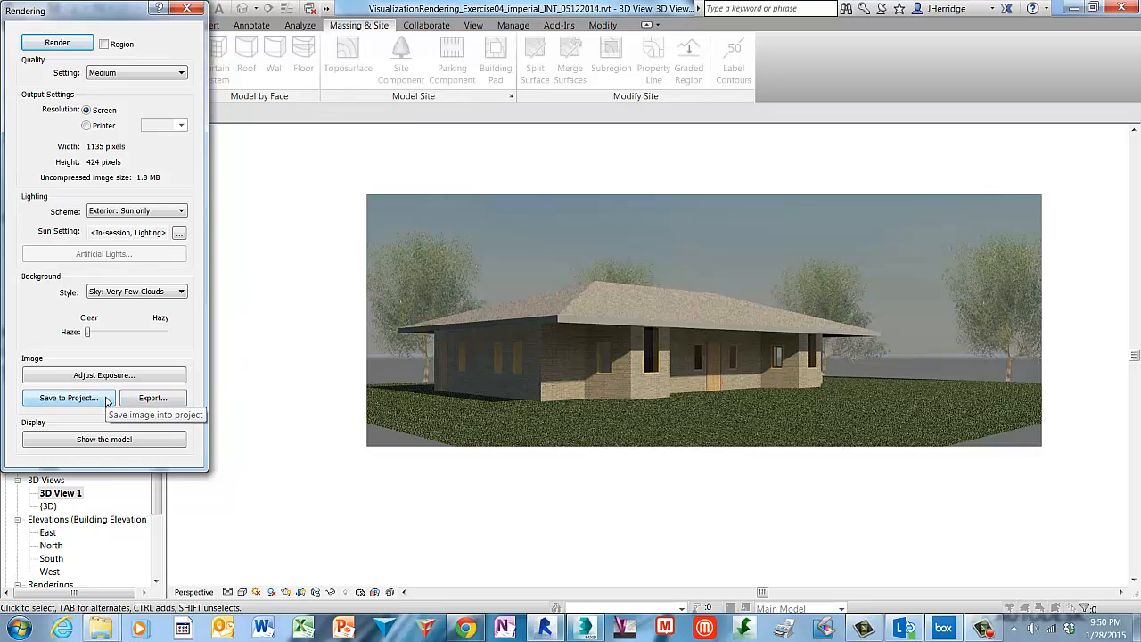
# - Save the new rendering to the project as 3D View 1_2, switch the view back to the model and close the rendering settings
pyautogui.click(69, 398)
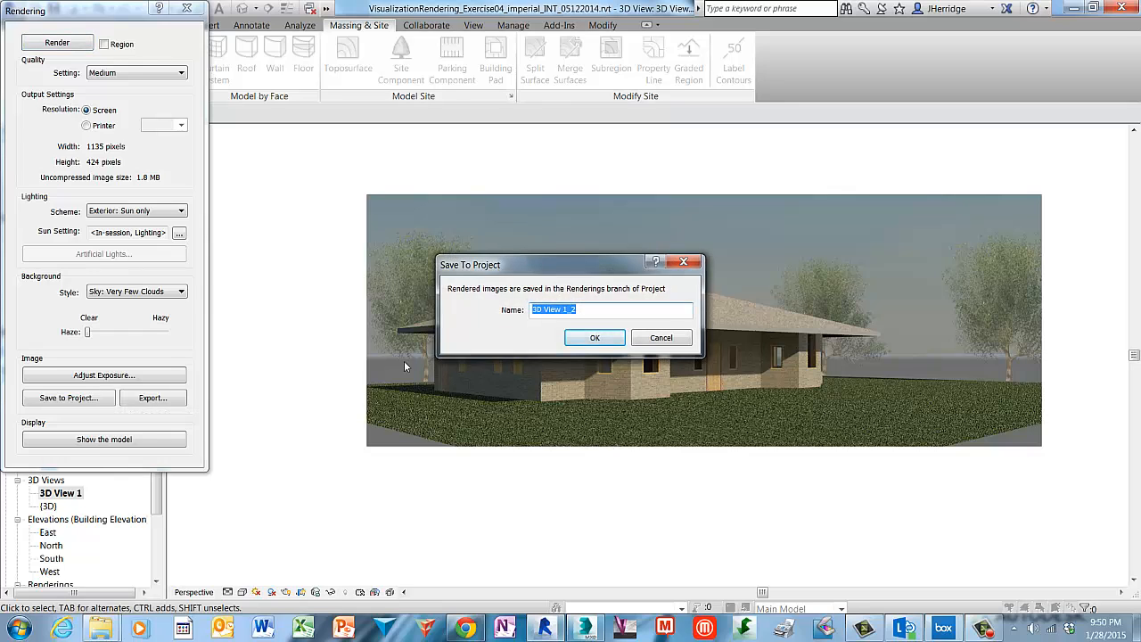
pyautogui.click(595, 338)
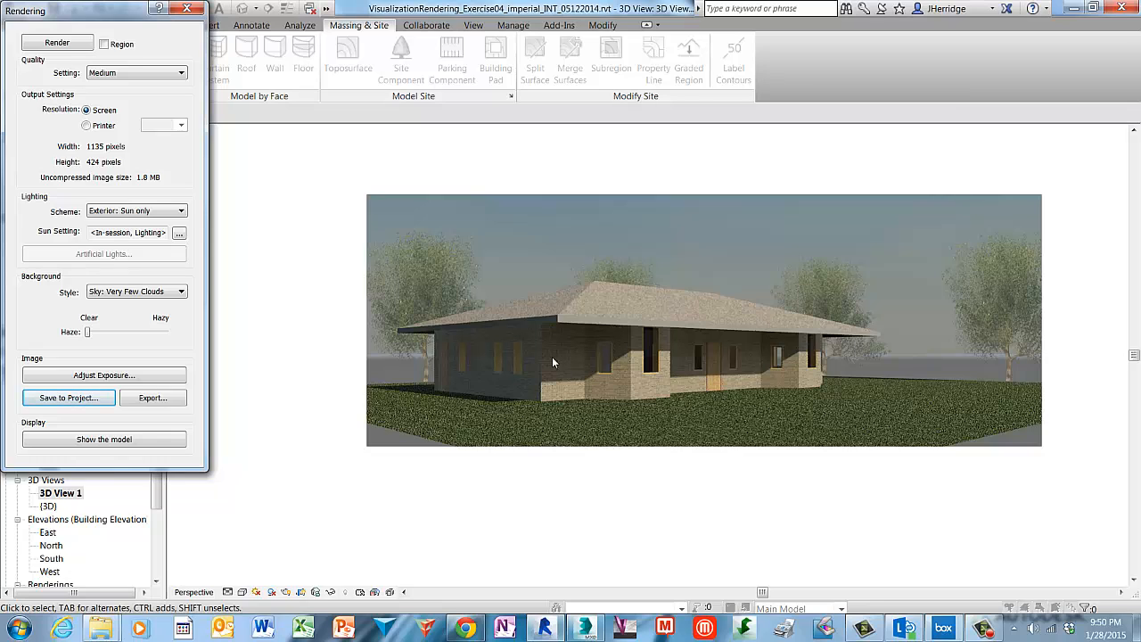
pyautogui.click(172, 440)
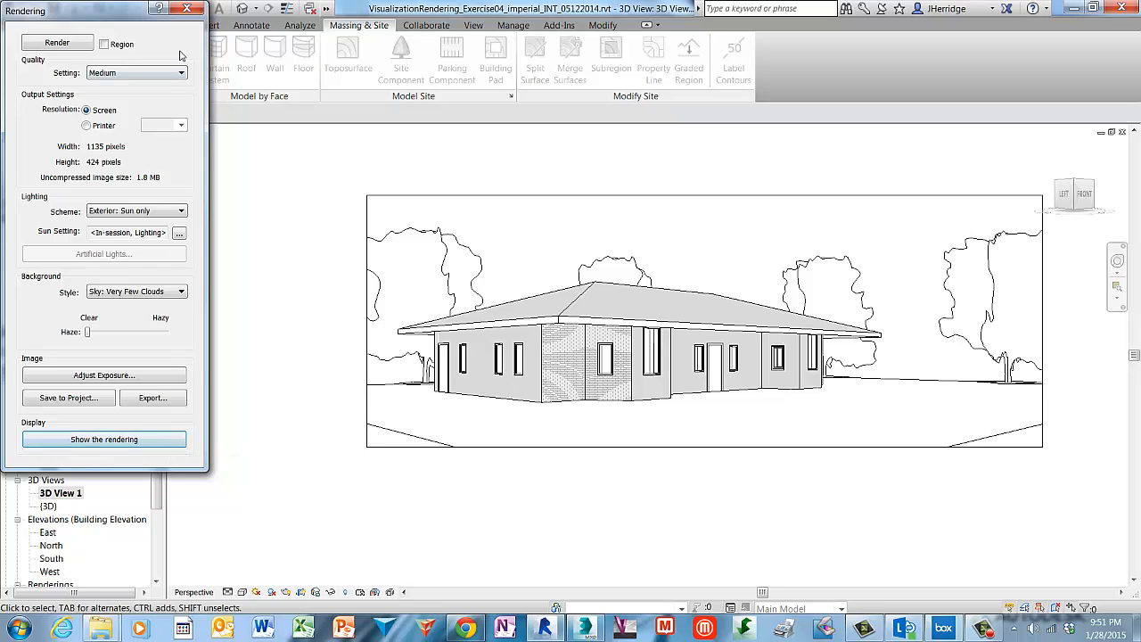
pyautogui.click(186, 8)
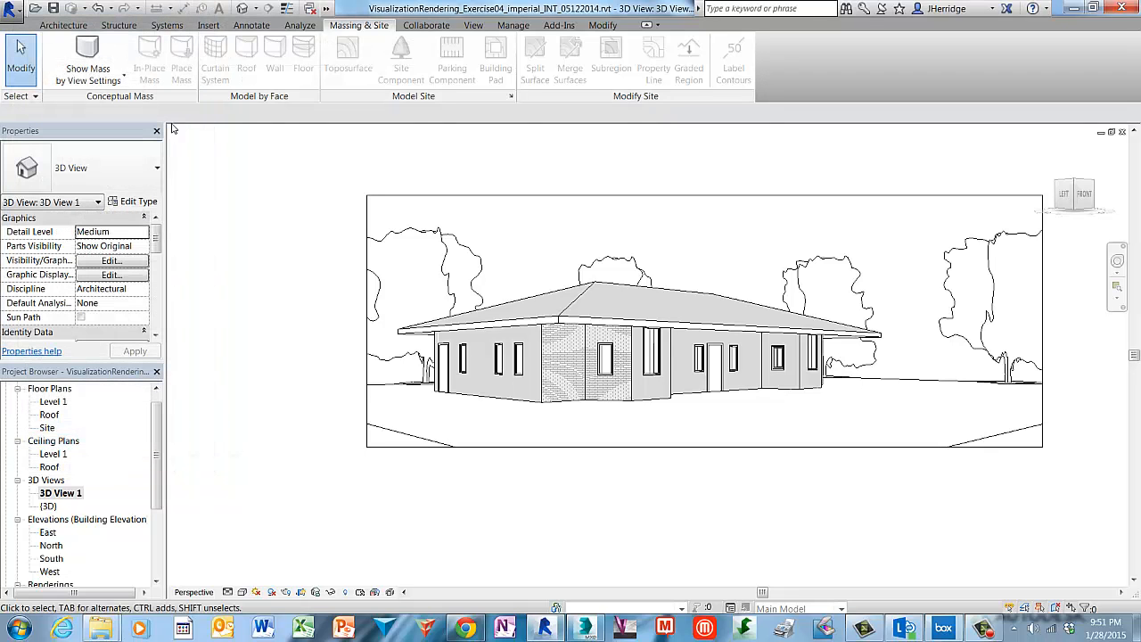
# - Open the saved rendering 3D View 1_2 from the project's Renderings
pyautogui.scroll(-2, 149, 445)
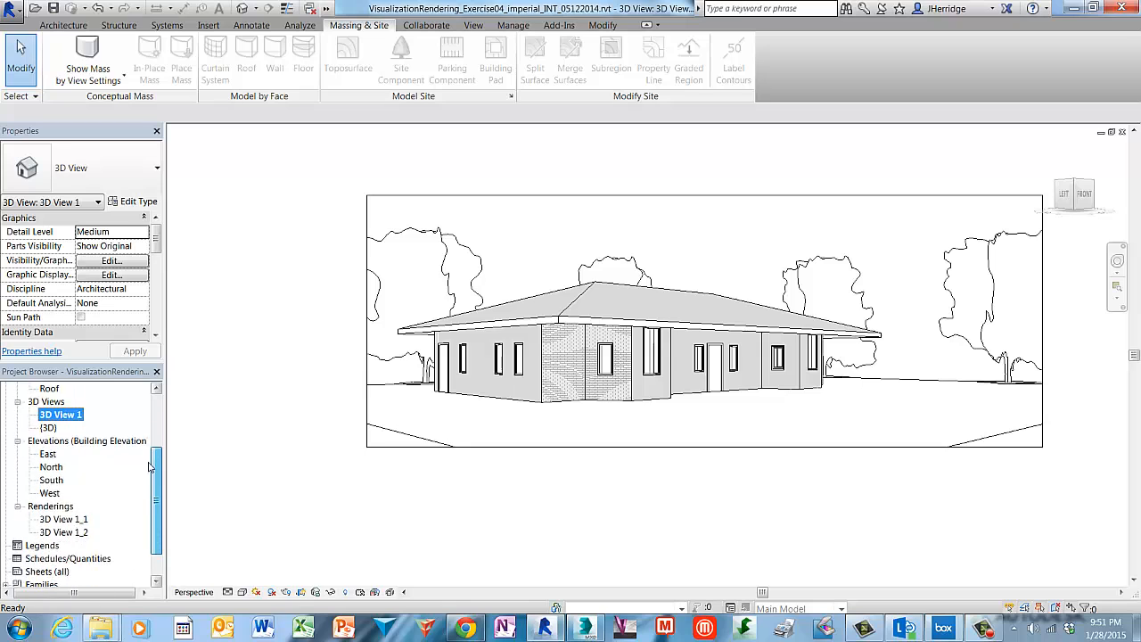
pyautogui.scroll(-1, 149, 466)
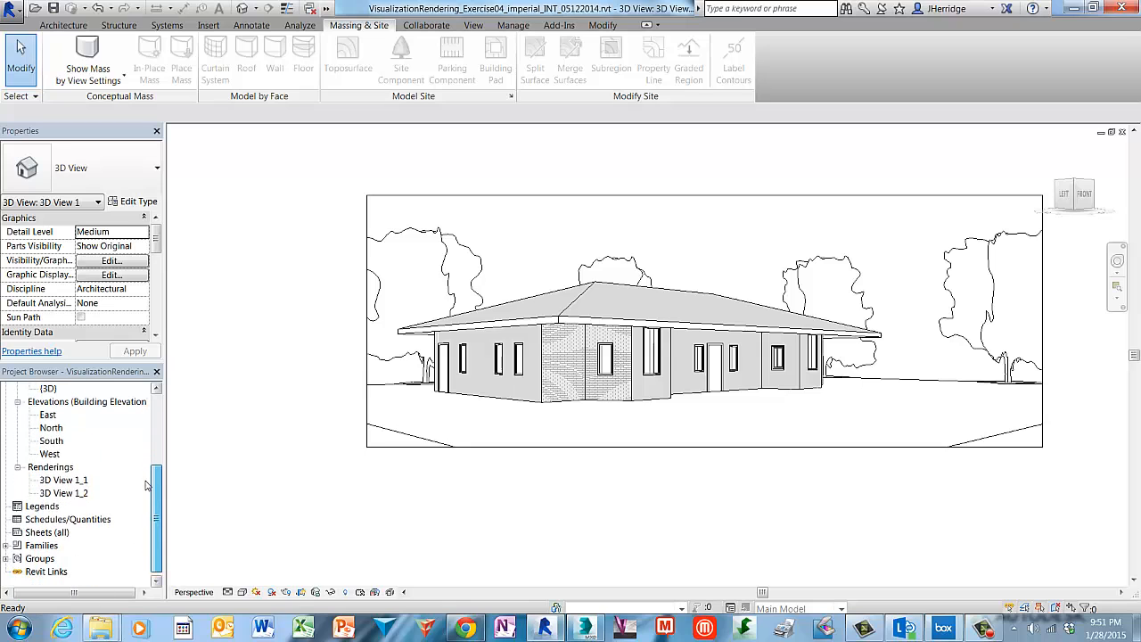
pyautogui.click(68, 493)
pyautogui.doubleClick(65, 493)
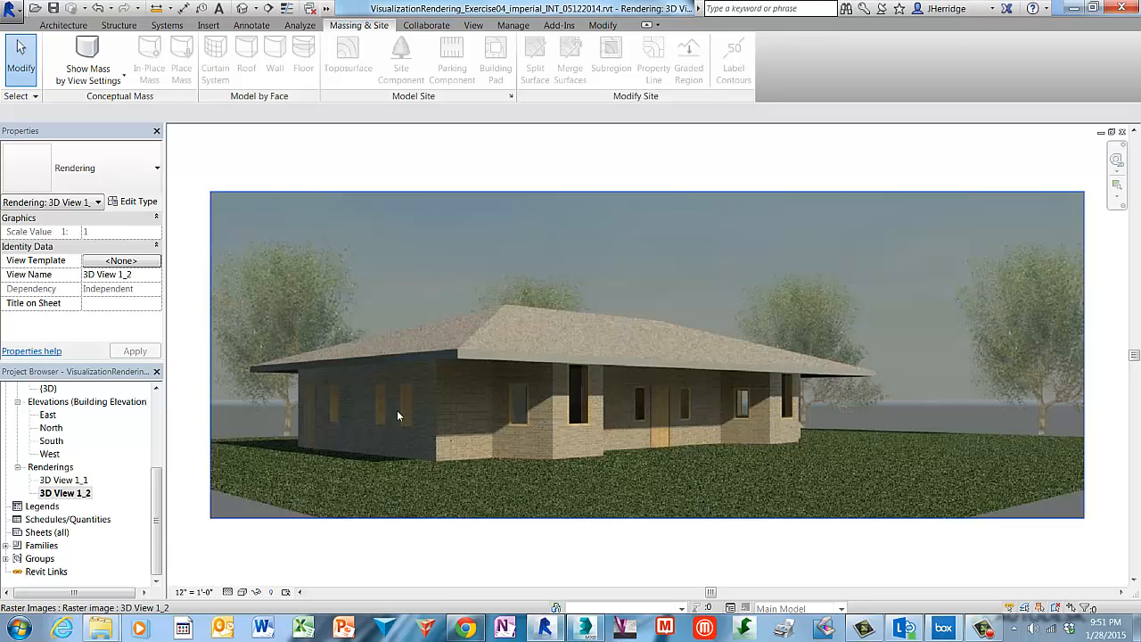
# - Save the project under the new file name VisualizationRendering_Exercise04_finished in the 08_Visualization_Rendering folder
pyautogui.click(15, 13)
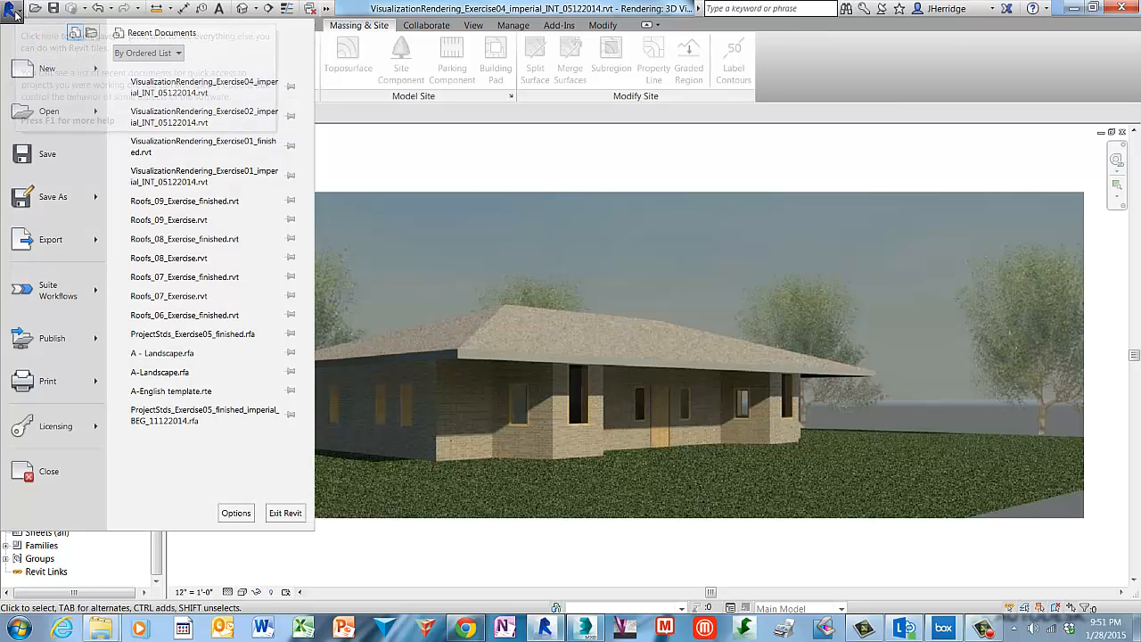
pyautogui.moveTo(62, 196)
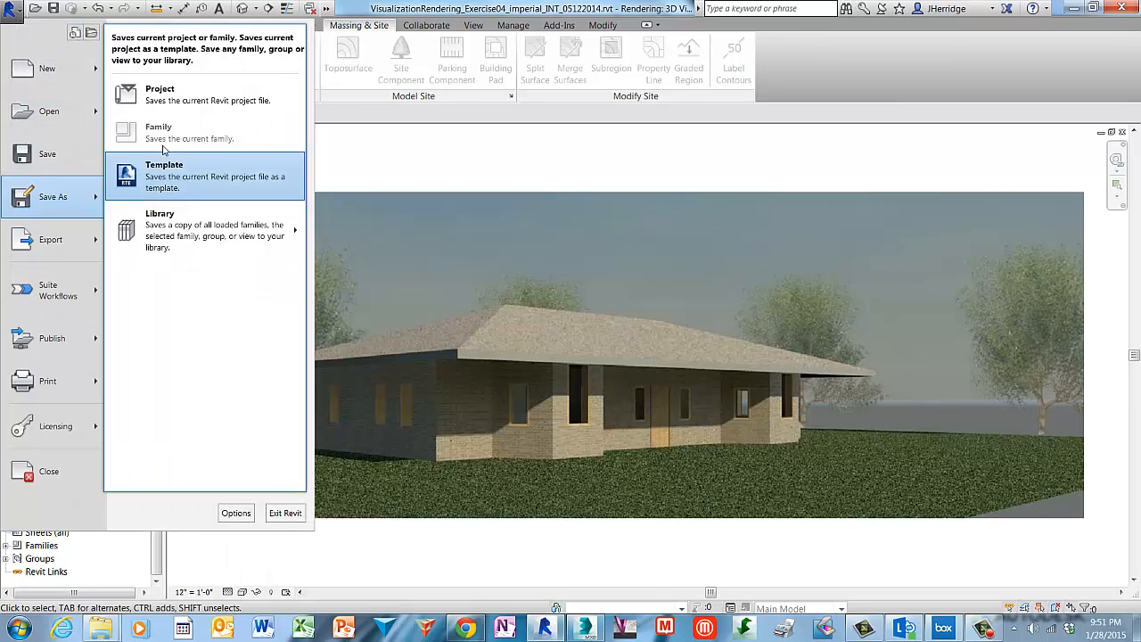
pyautogui.click(253, 104)
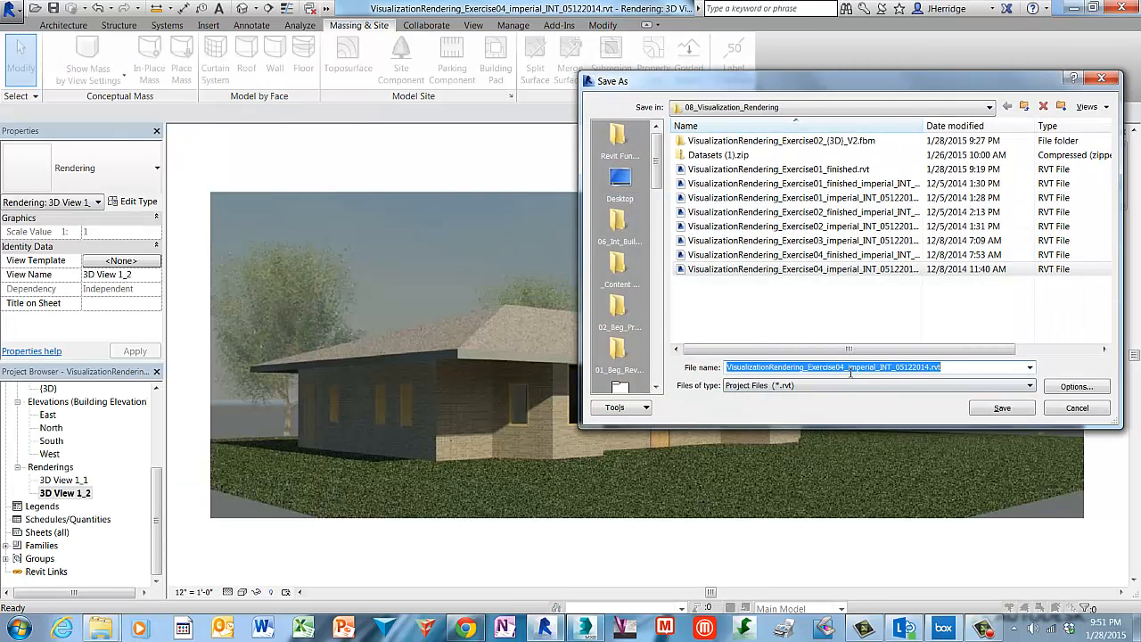
pyautogui.moveTo(848, 367); pyautogui.dragTo(971, 368)
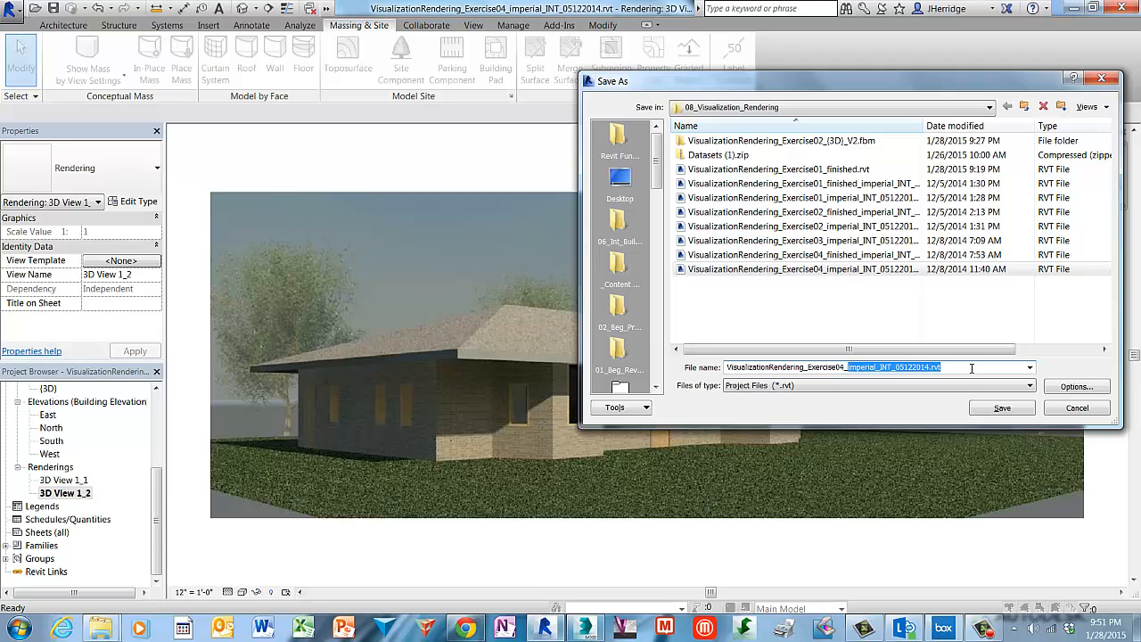
pyautogui.write('finishe')
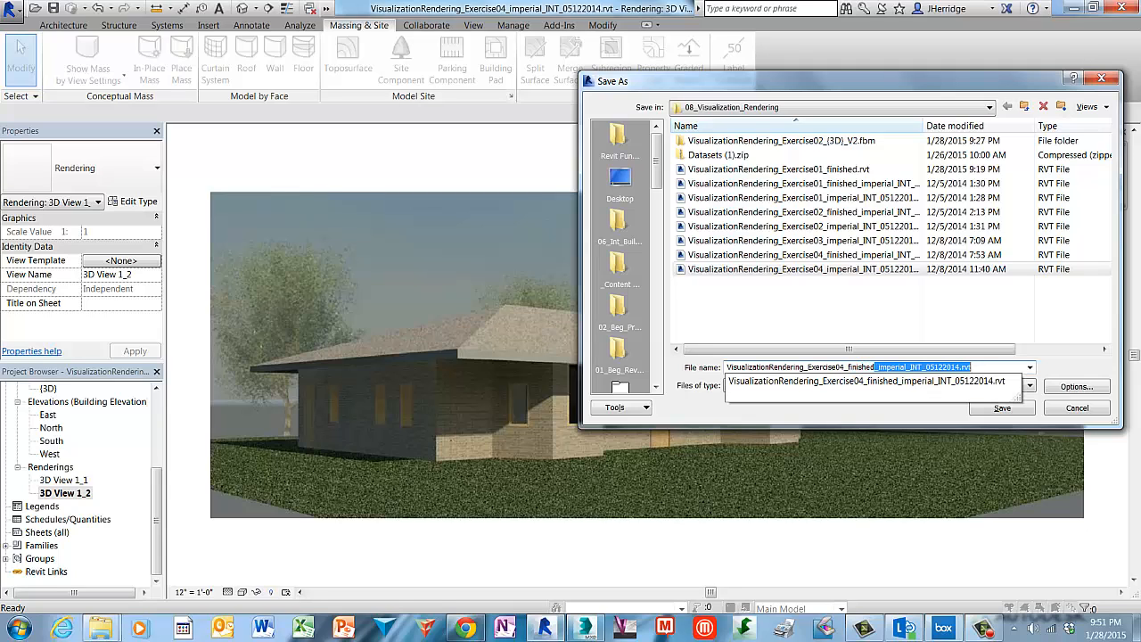
pyautogui.press('Delete')
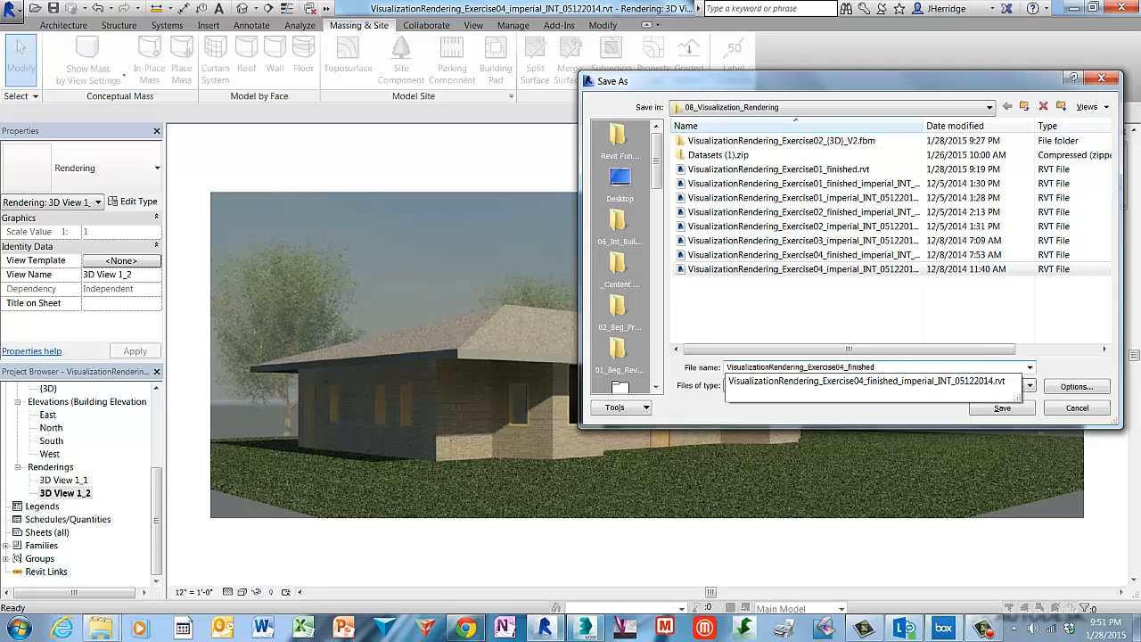
pyautogui.click(953, 418)
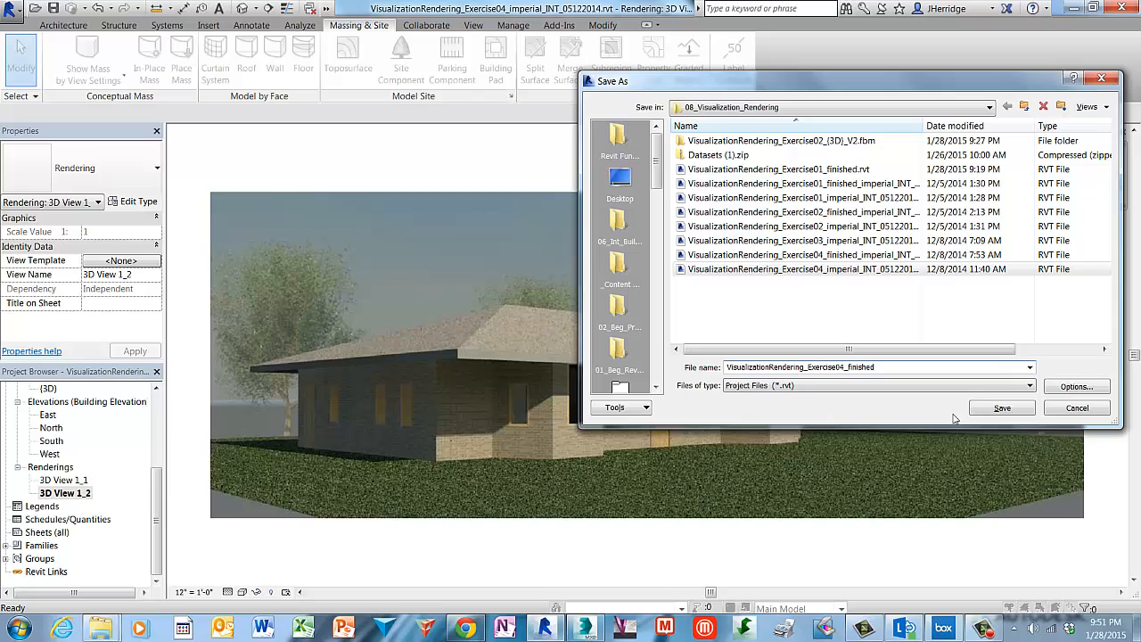
pyautogui.click(1002, 408)
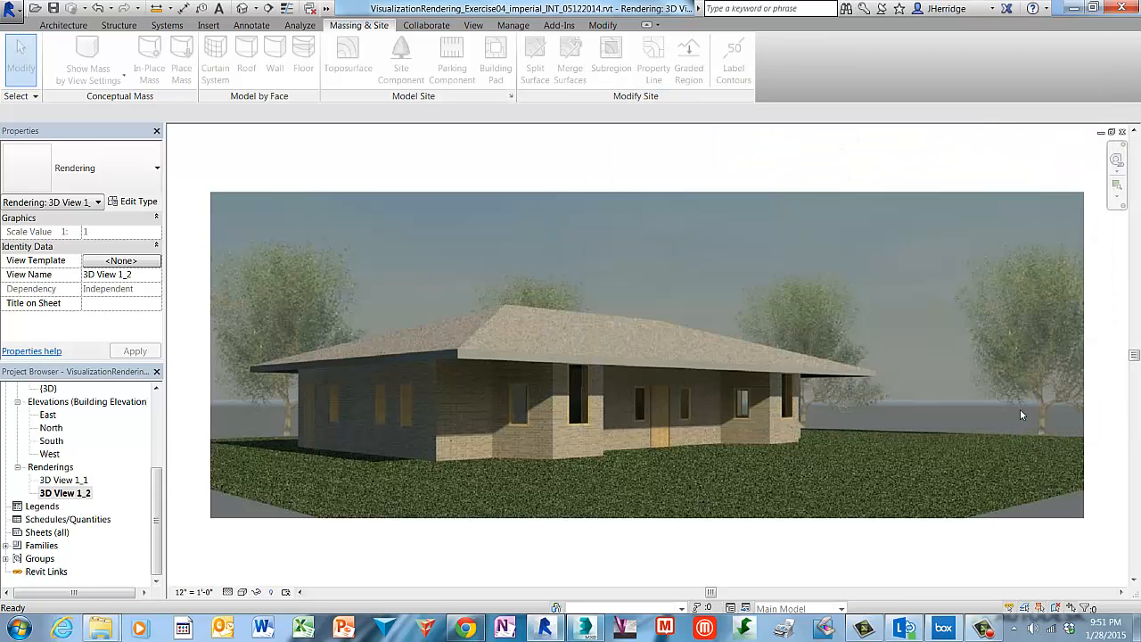